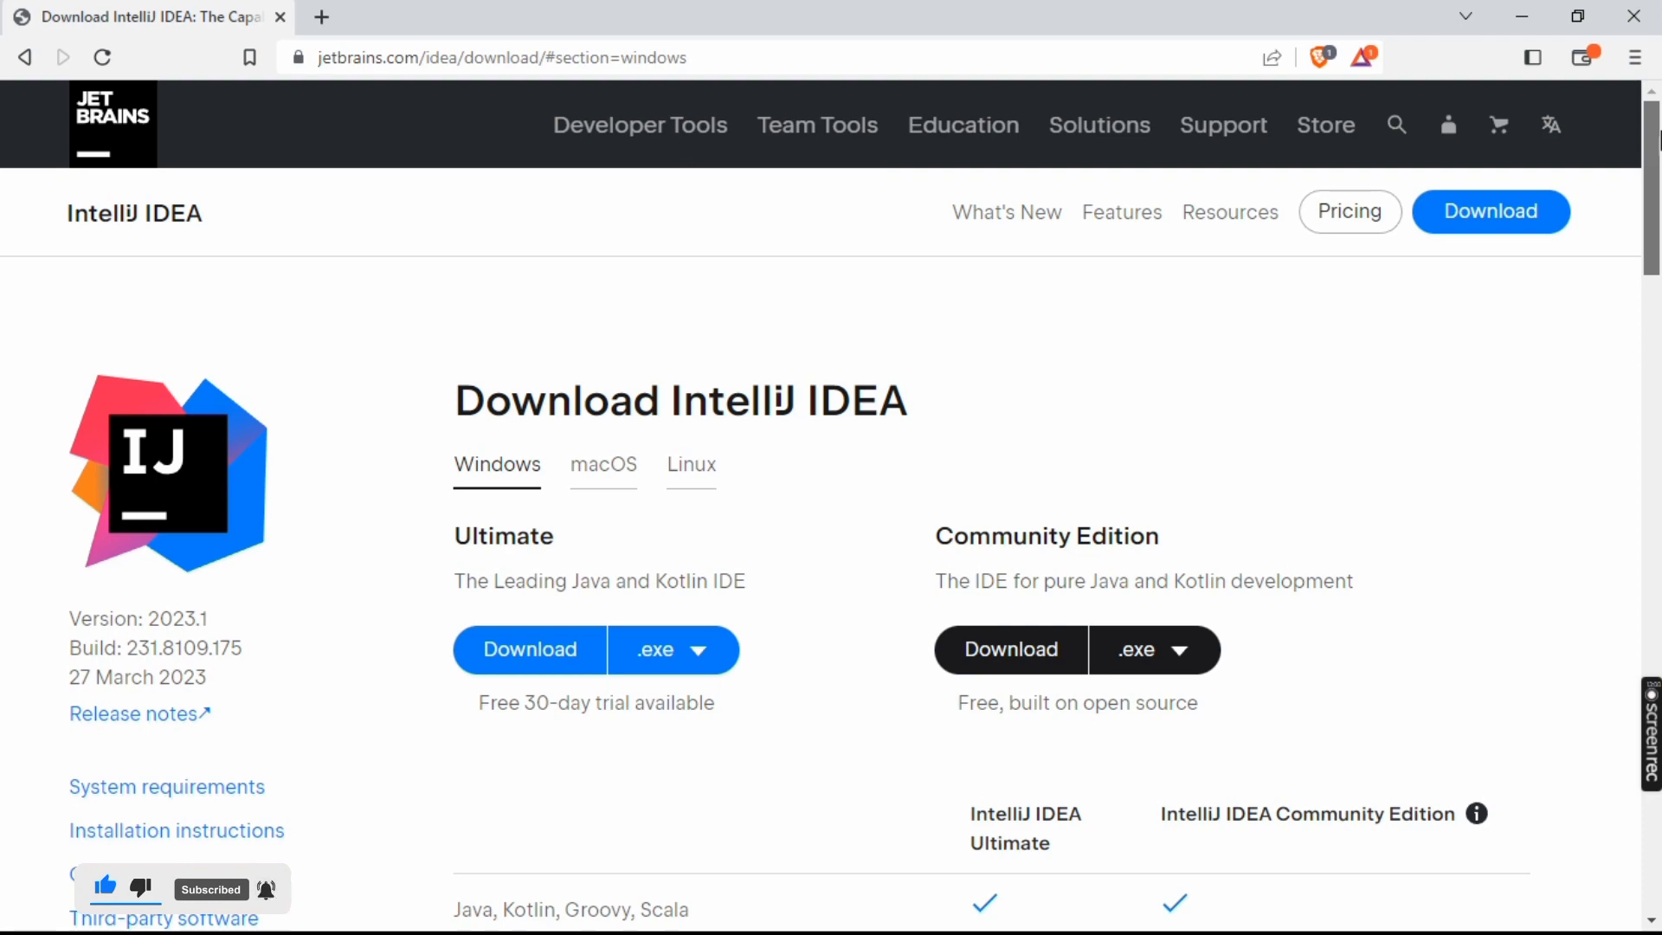
Compare the Ultimate and Community Edition descriptions and feature table on the IntelliJ IDEA download page
scroll(1658, 138, down, 2)
scroll(1658, 269, down, 5)
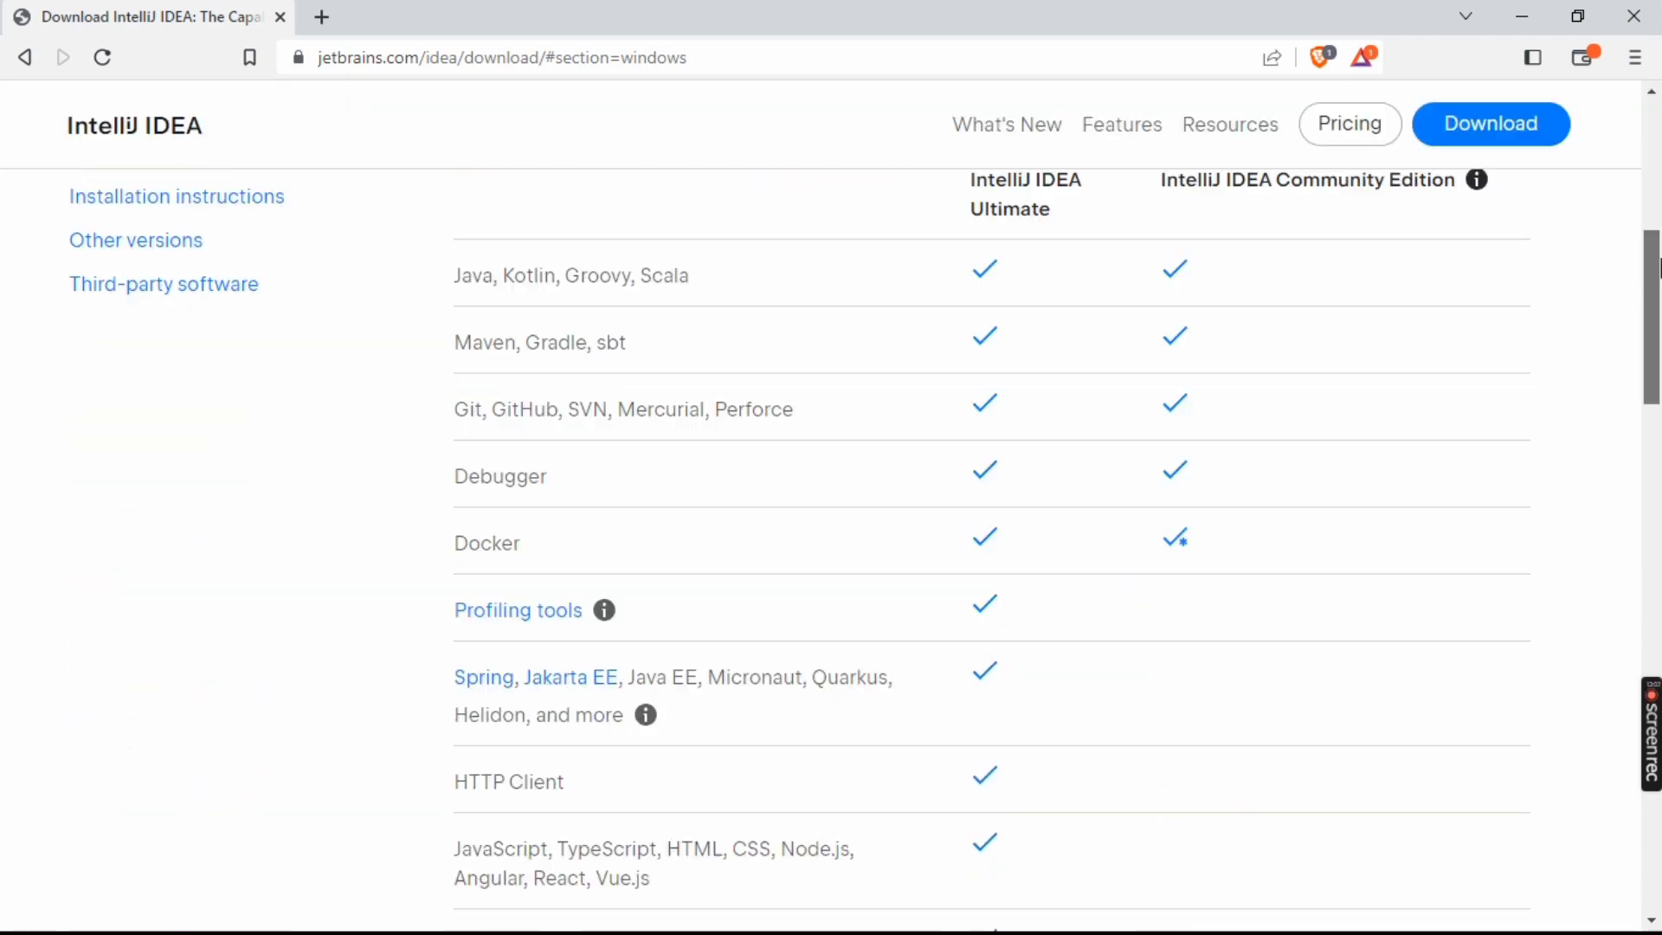
scroll(1658, 268, up, 7)
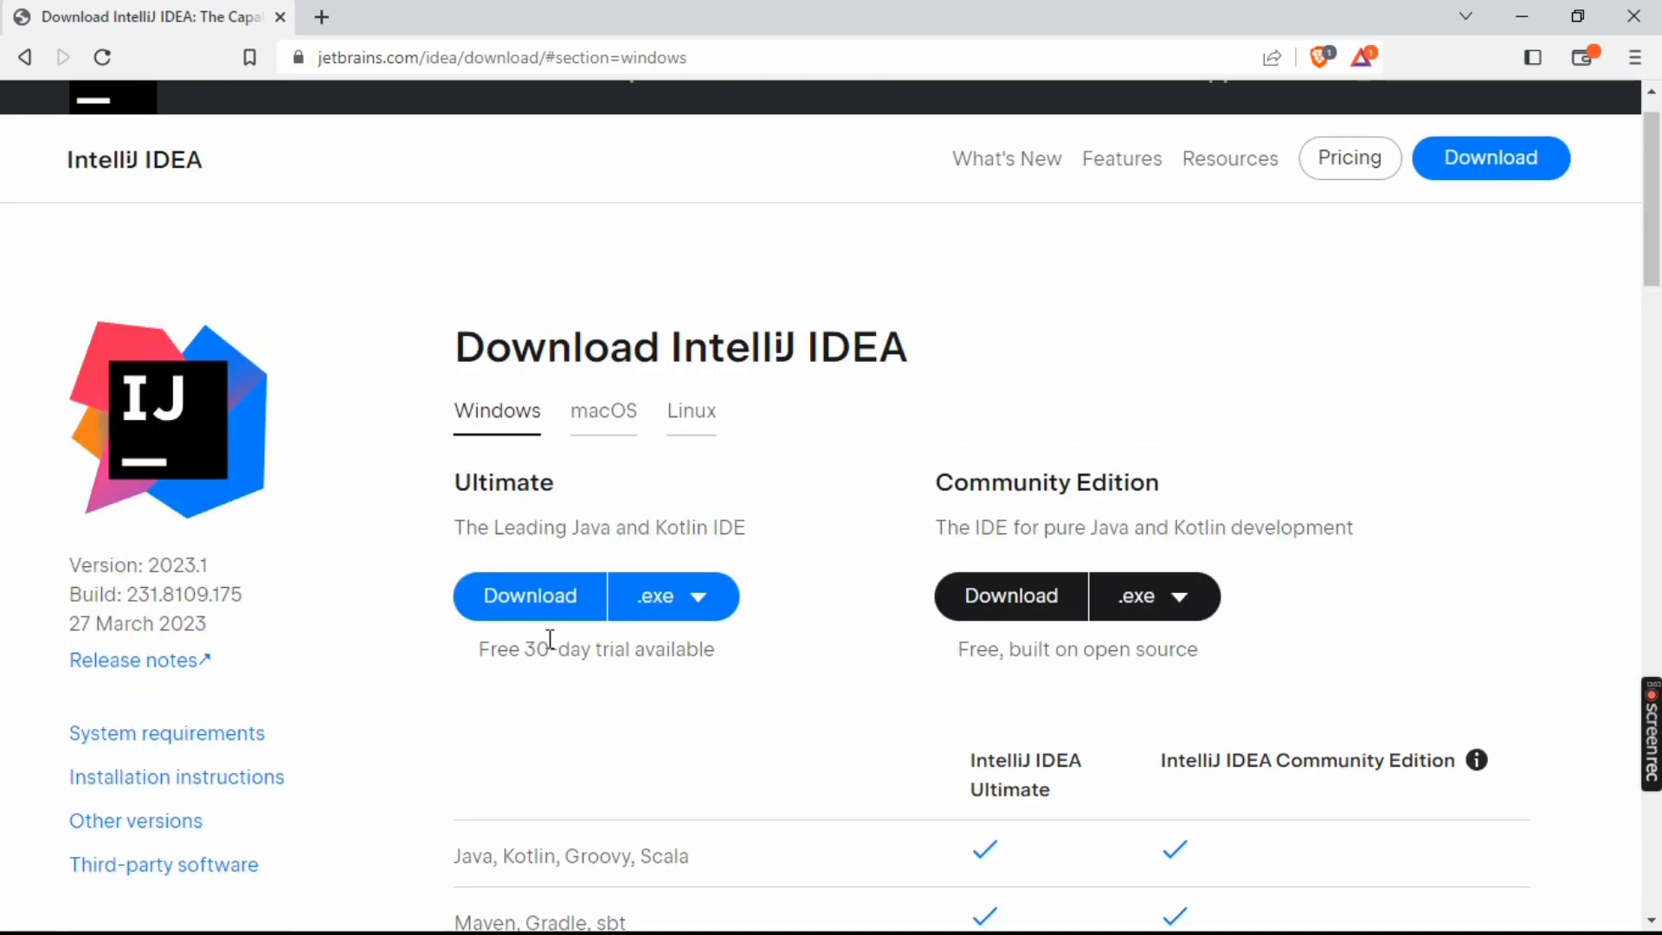
drag(746, 530, 577, 532)
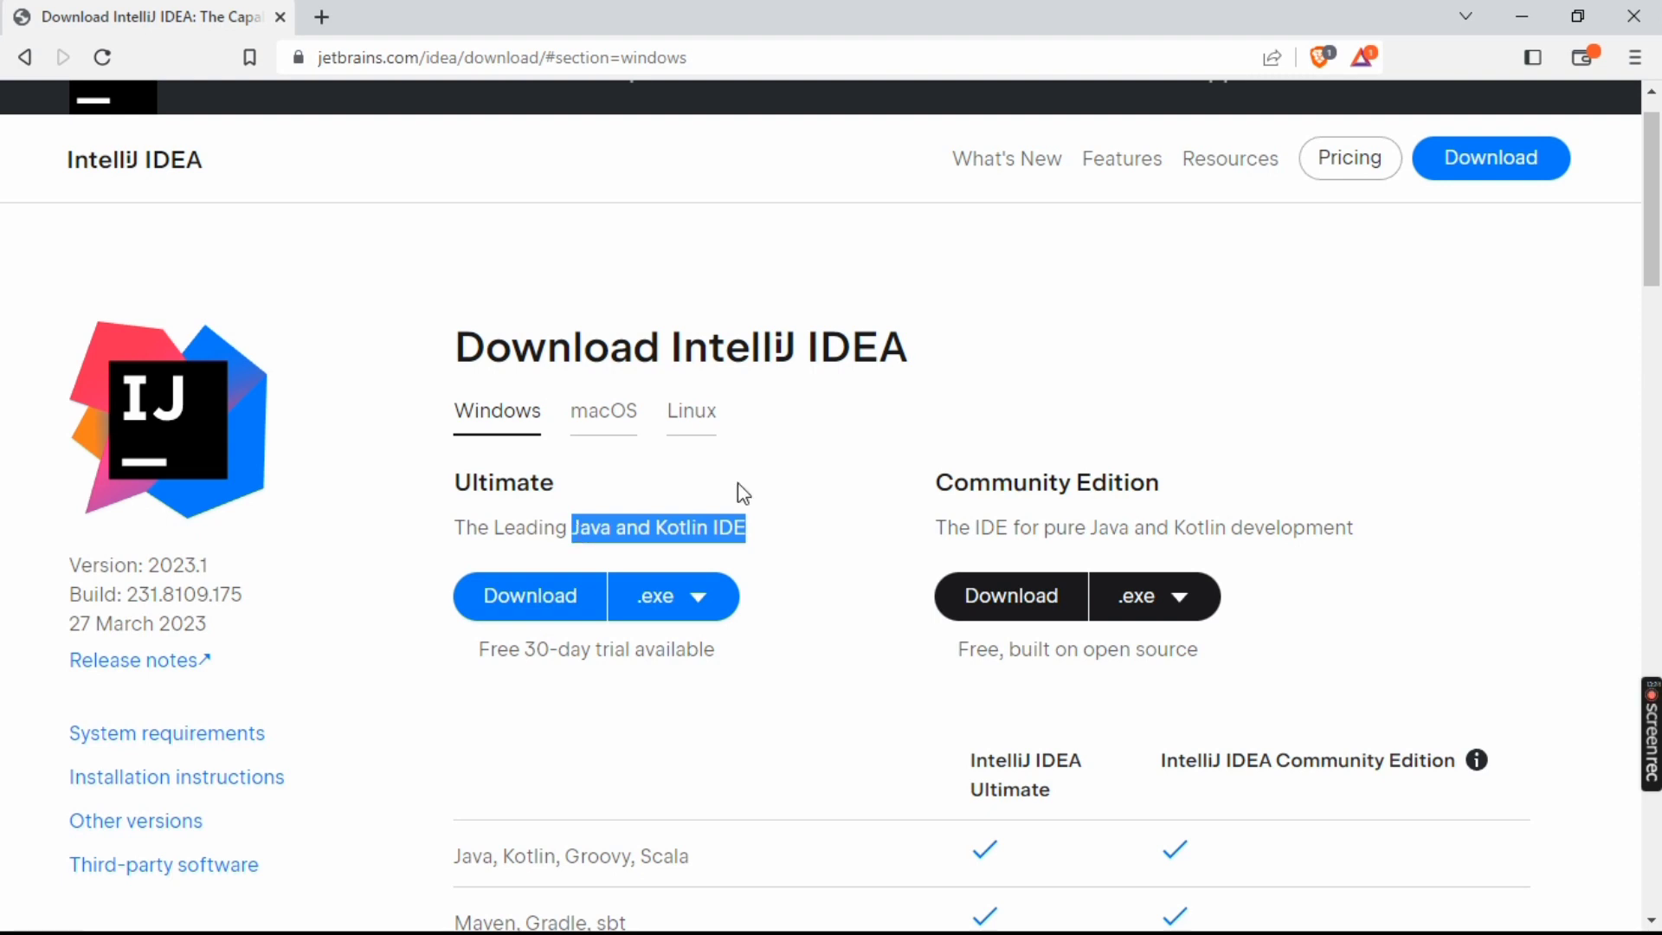
drag(958, 530, 1364, 545)
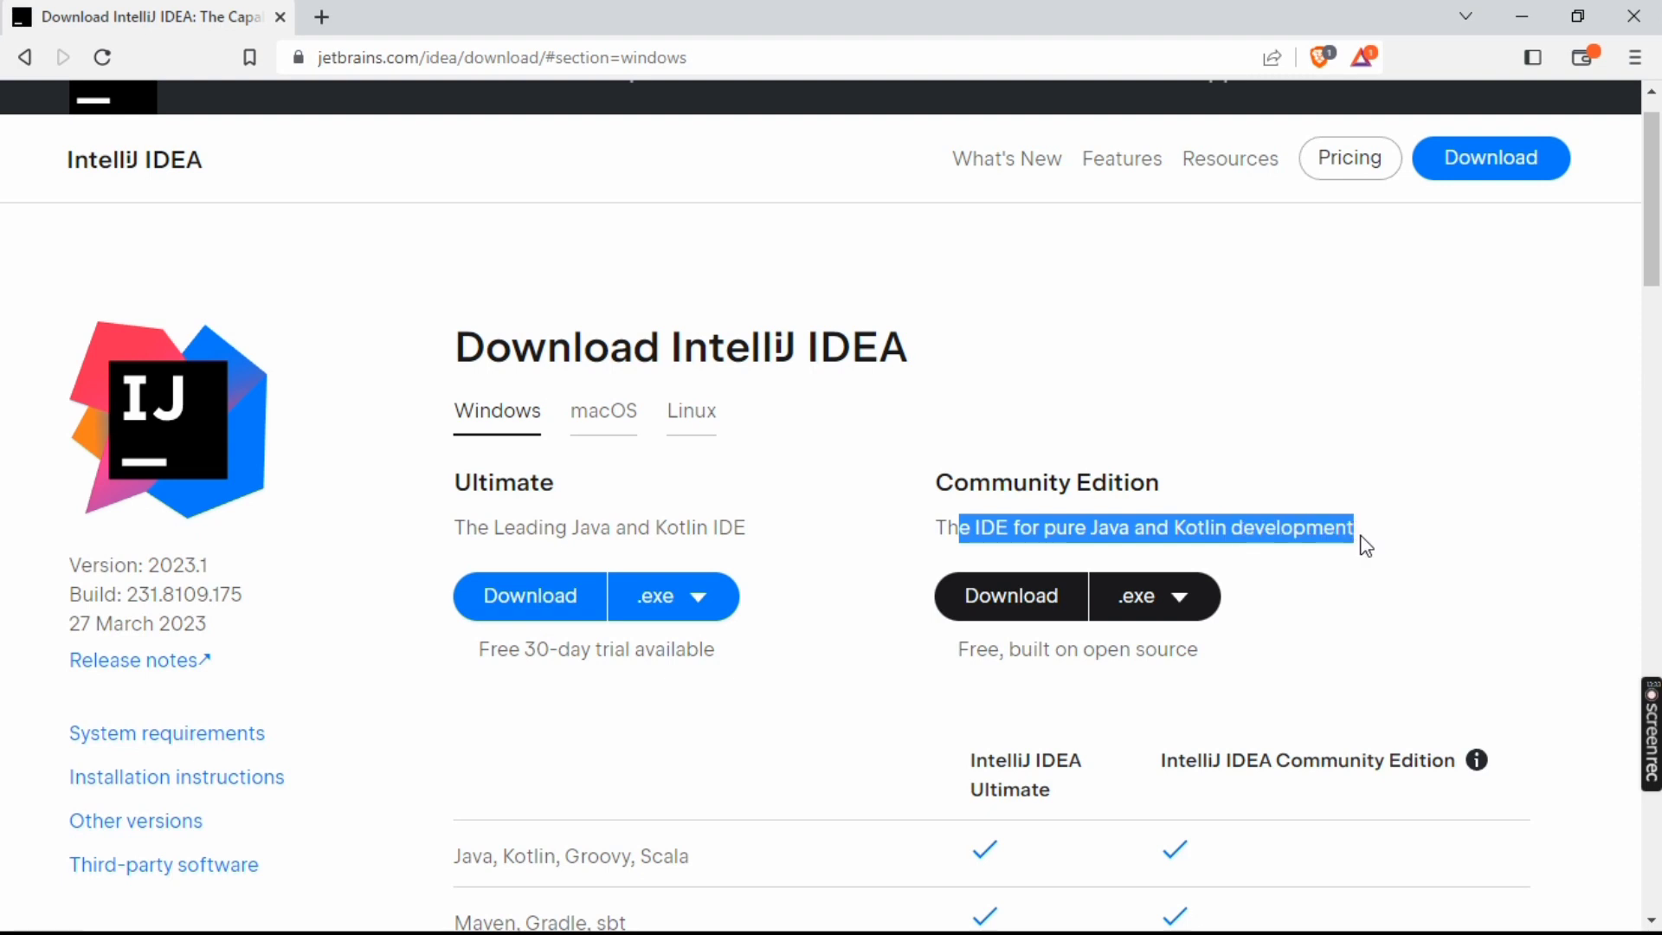
click(1295, 536)
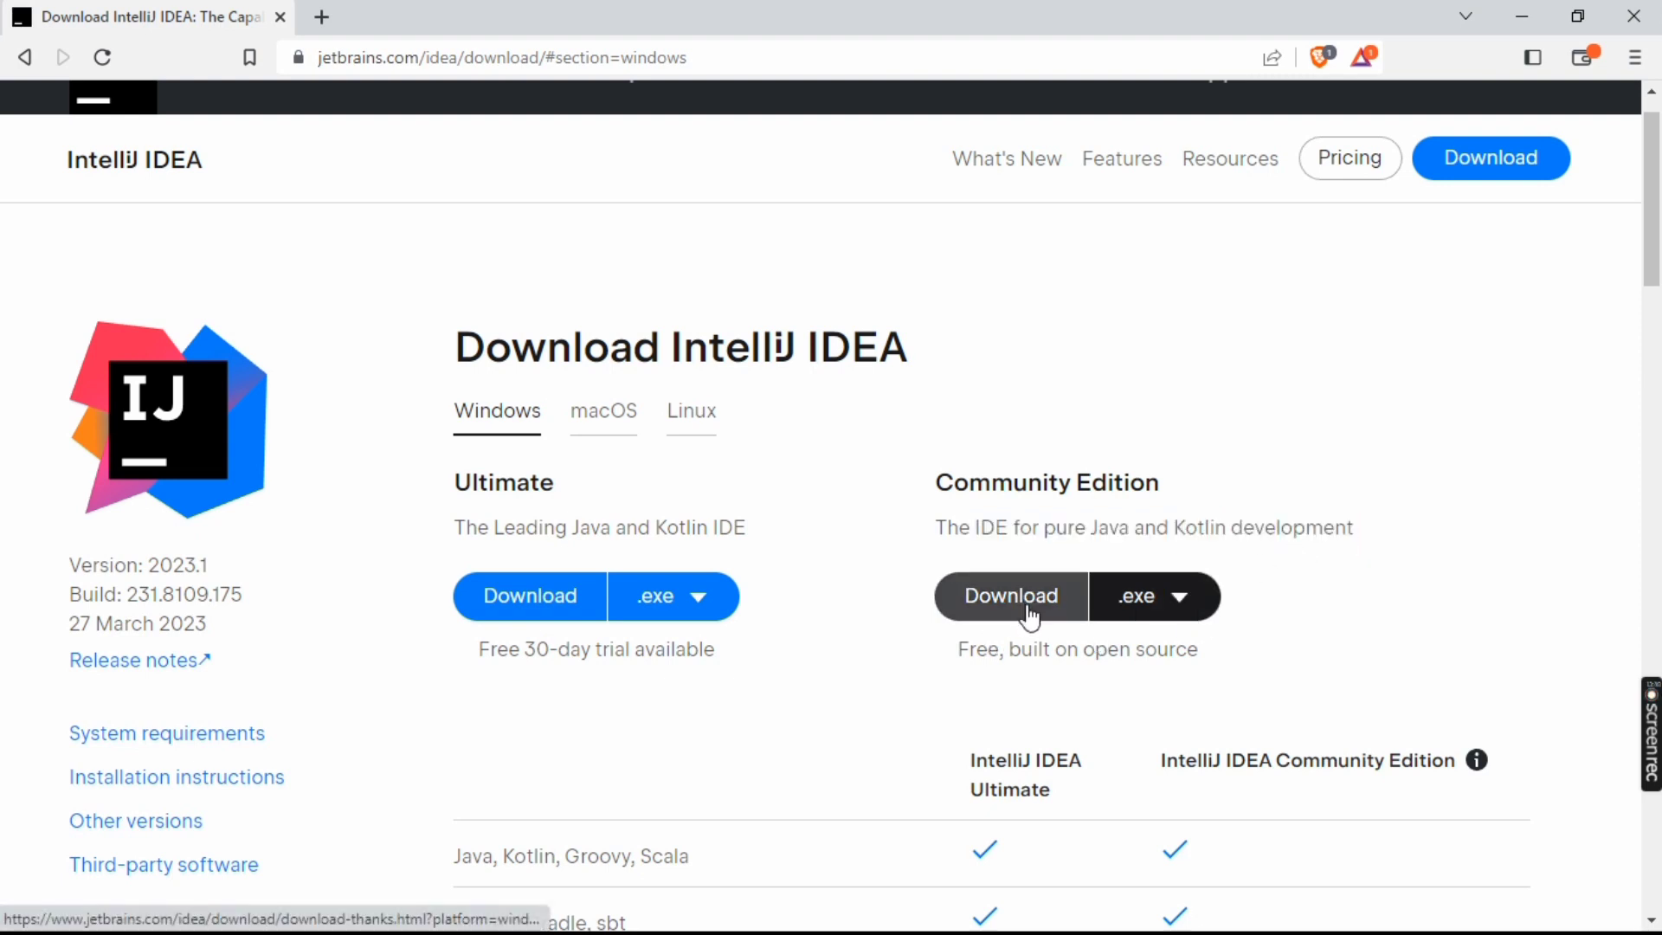
Download the Community Edition .exe installer for Windows as ideaIC-2023.1 into Downloads and cancel the running download
click(1193, 606)
click(1190, 603)
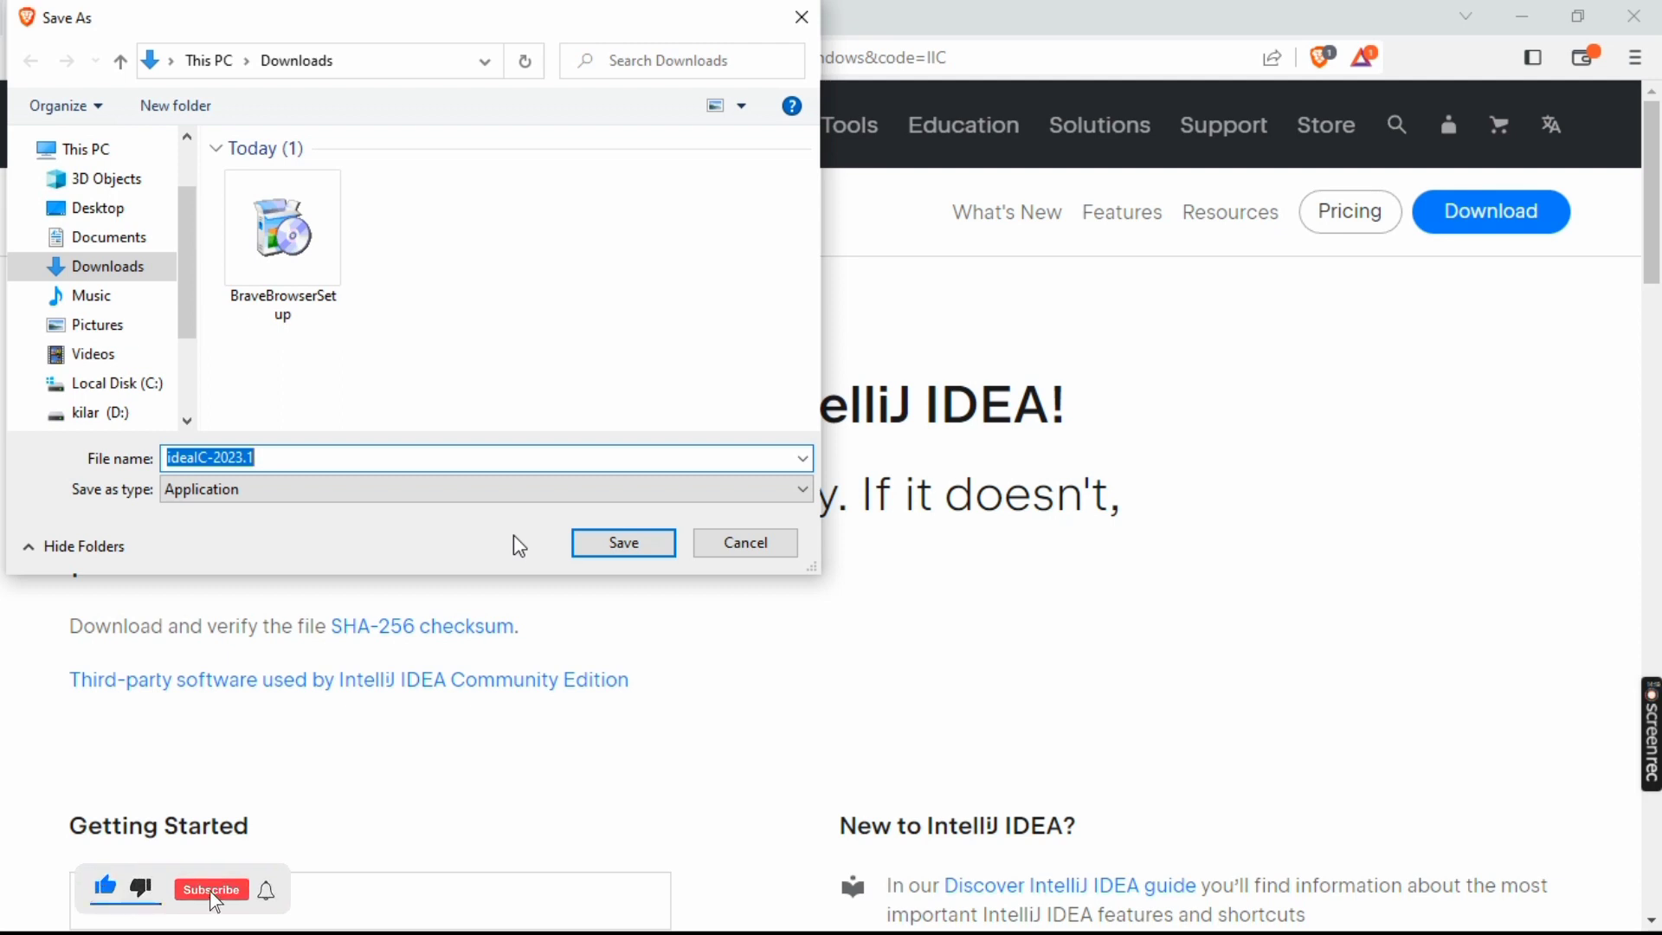
key(Return)
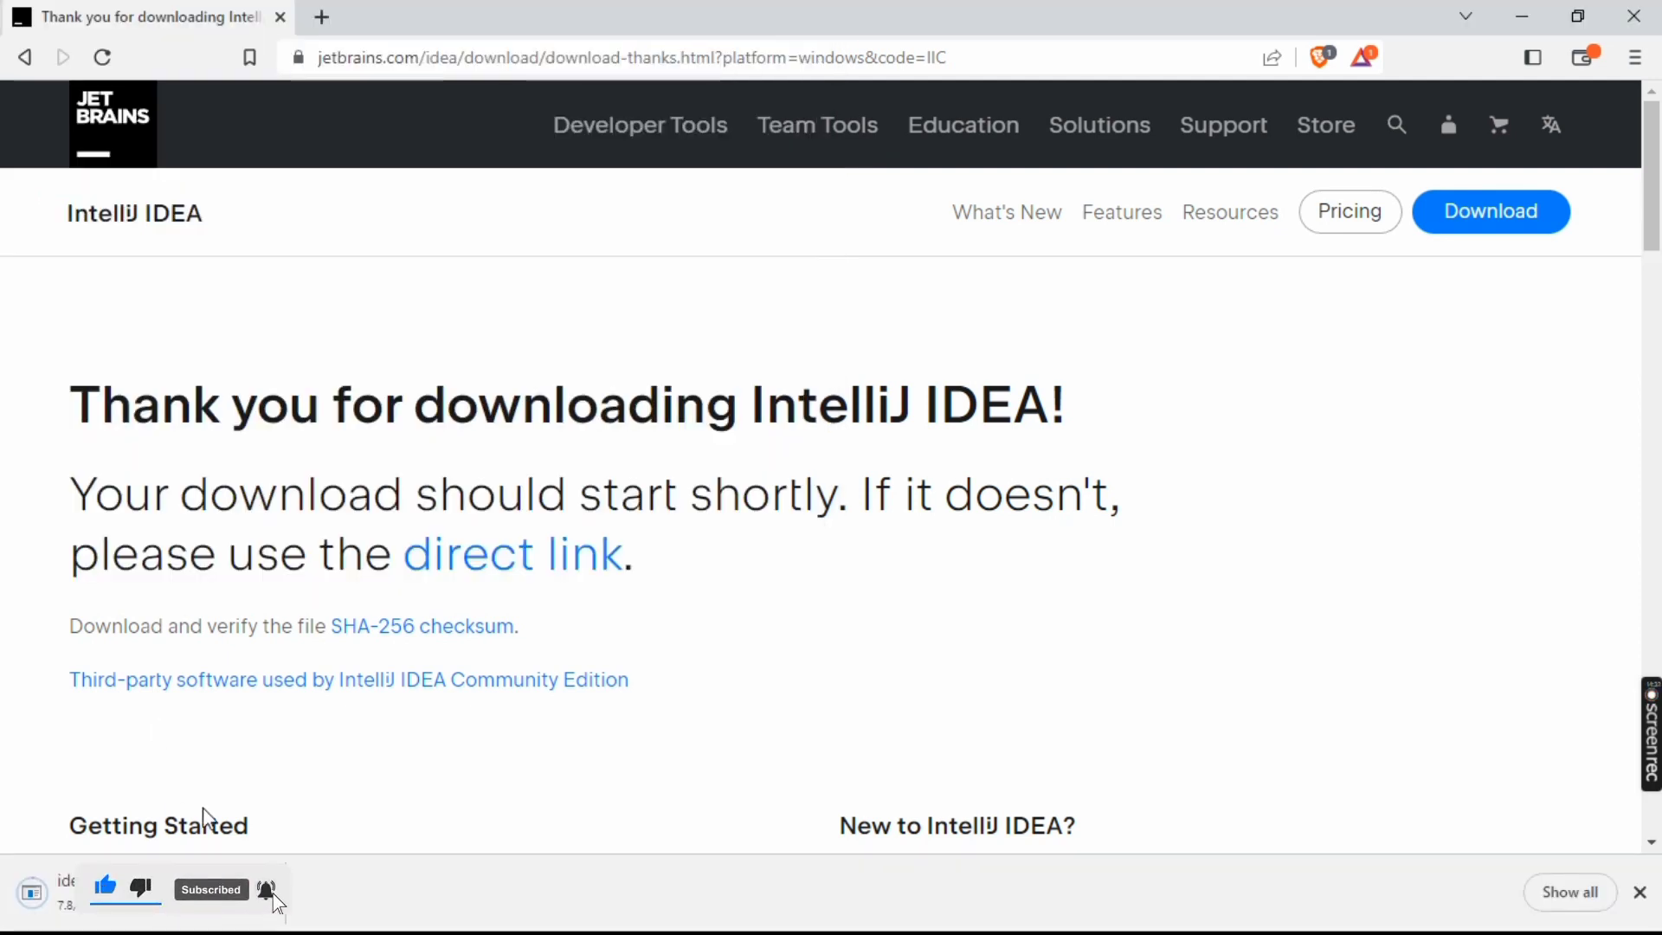
click(257, 891)
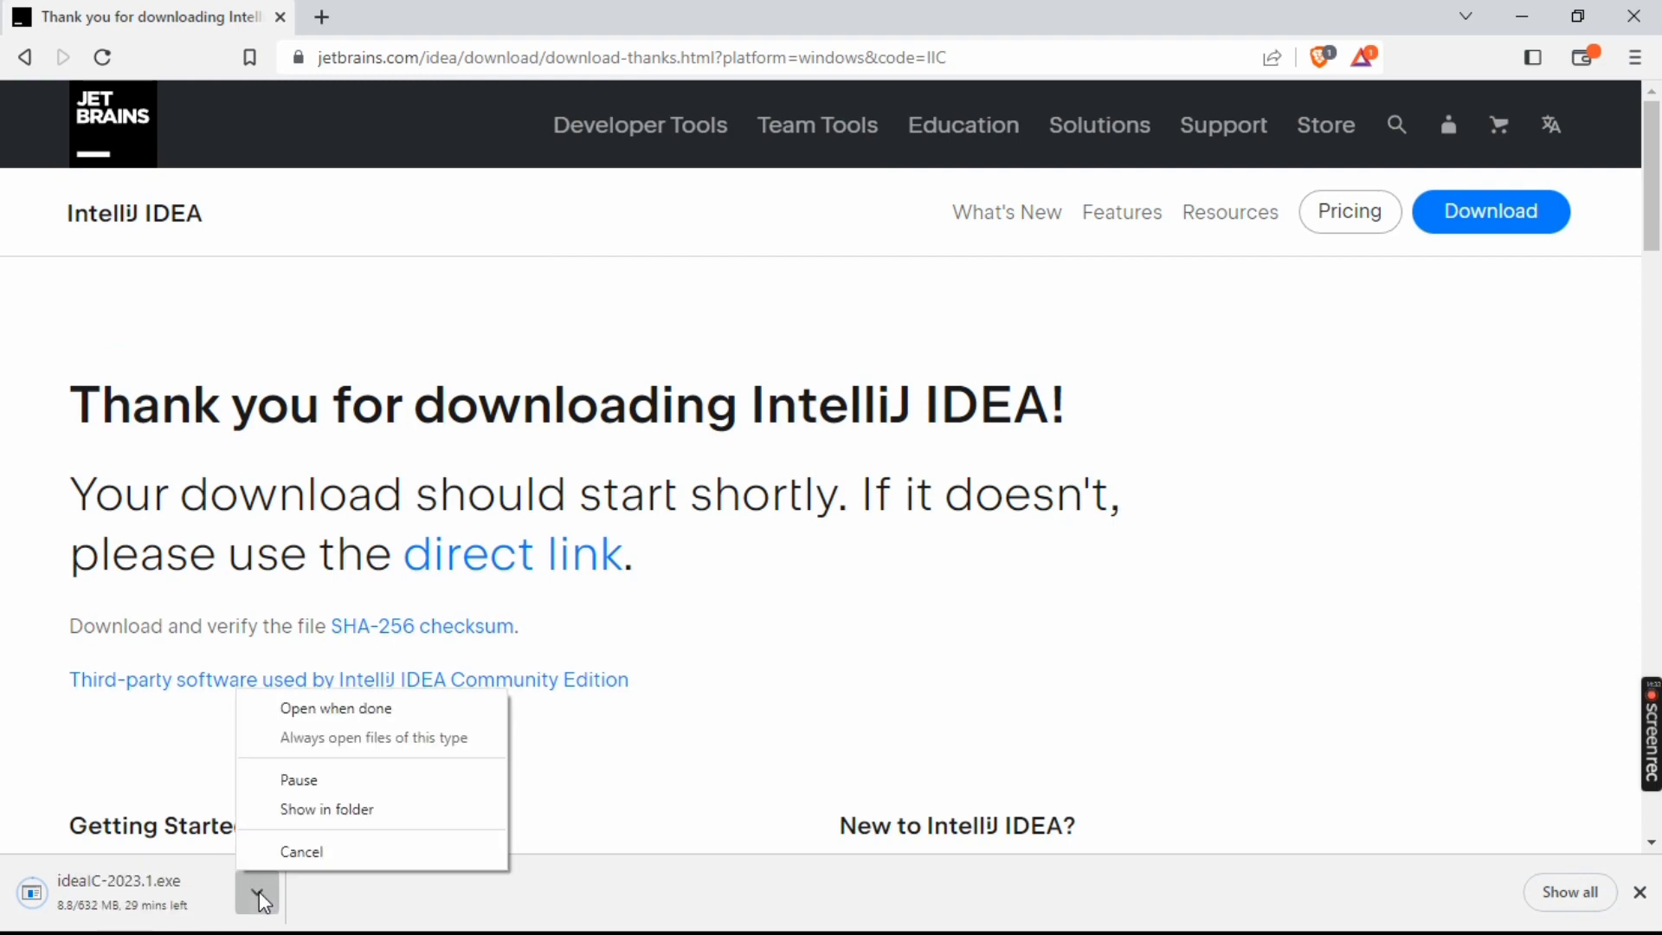
click(338, 852)
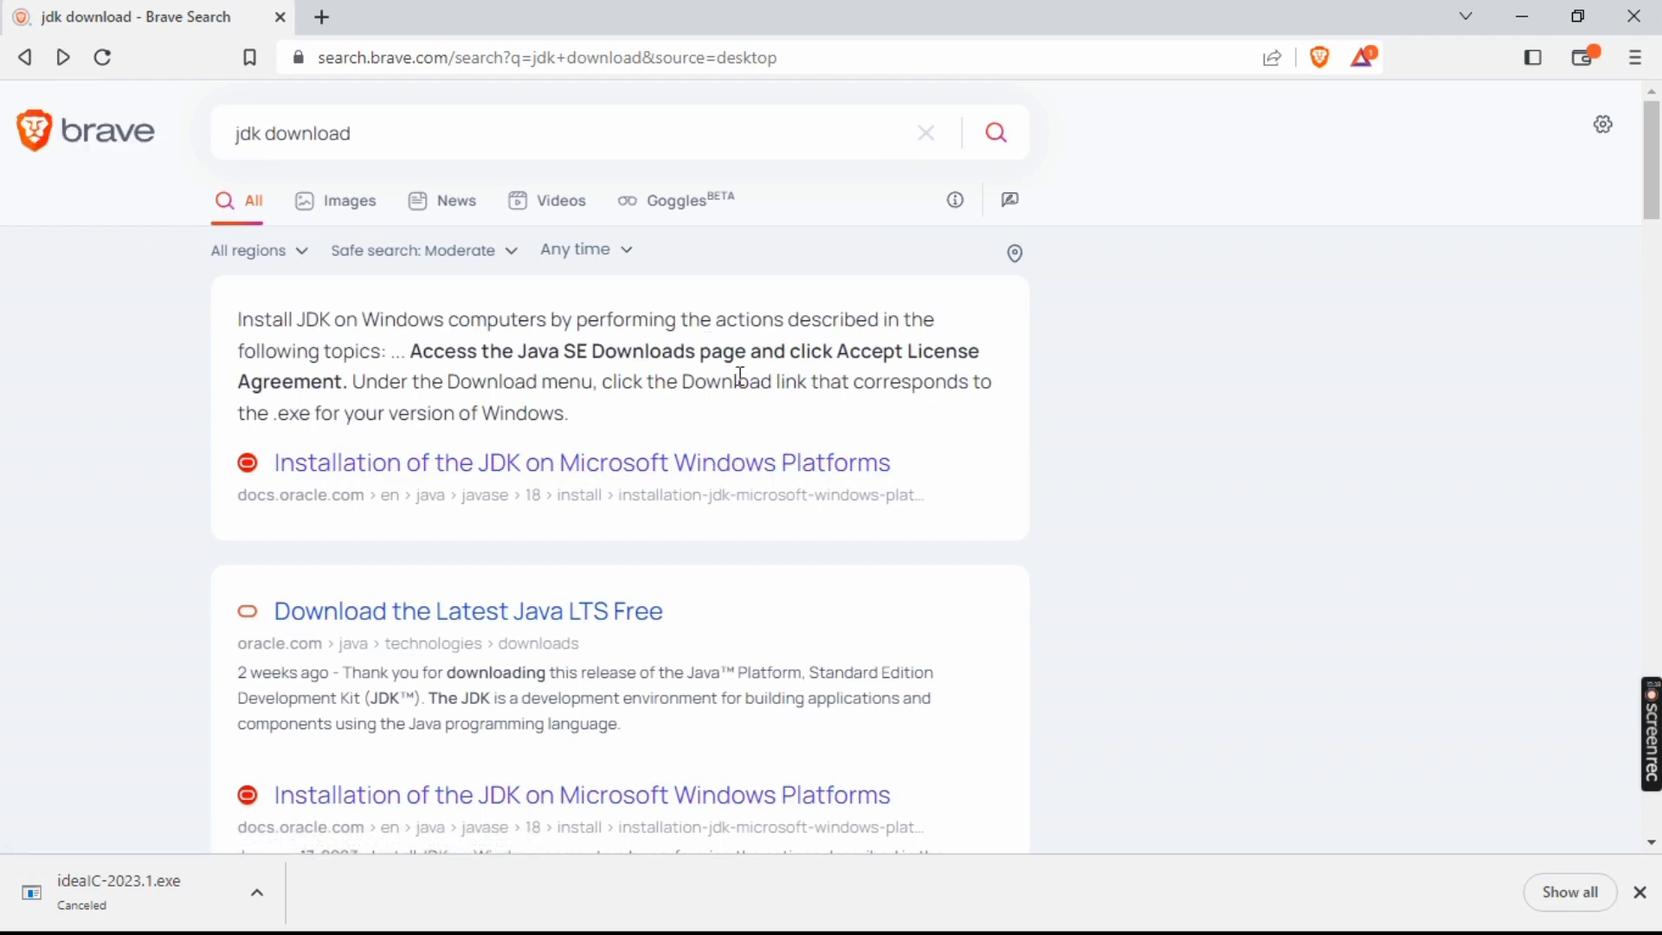
Open Oracle's "Download the Latest Java LTS Free" search result and examine the Windows downloads for JDK 20
double_click(671, 674)
click(666, 676)
click(523, 620)
scroll(349, 233, down, 4)
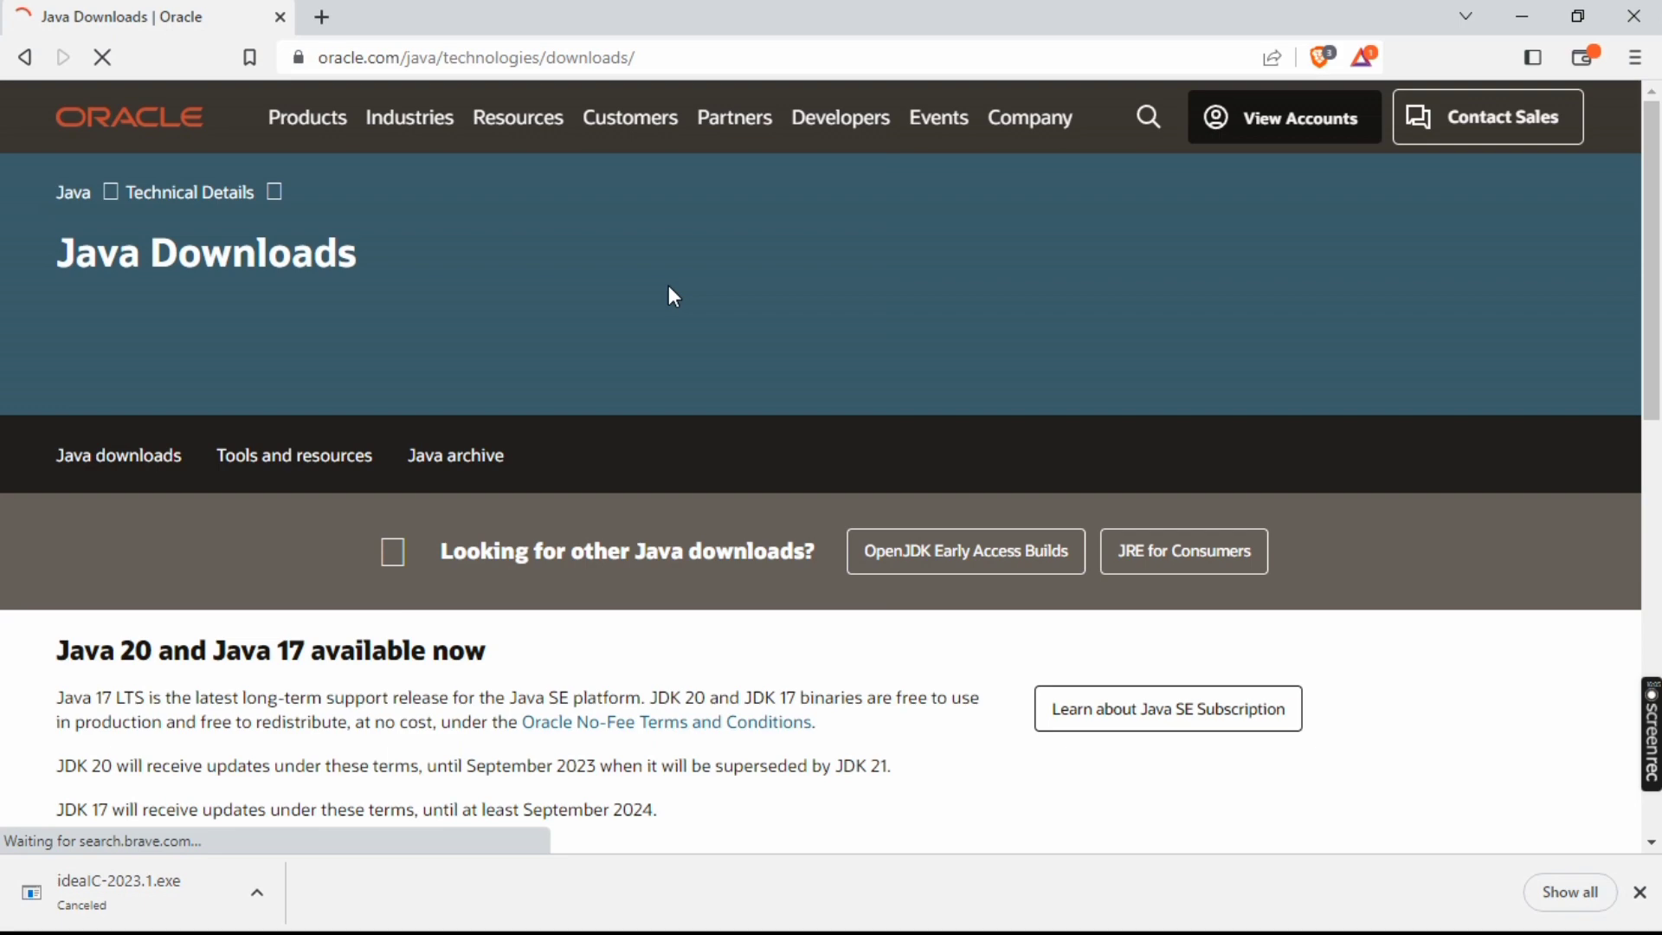
scroll(668, 287, down, 8)
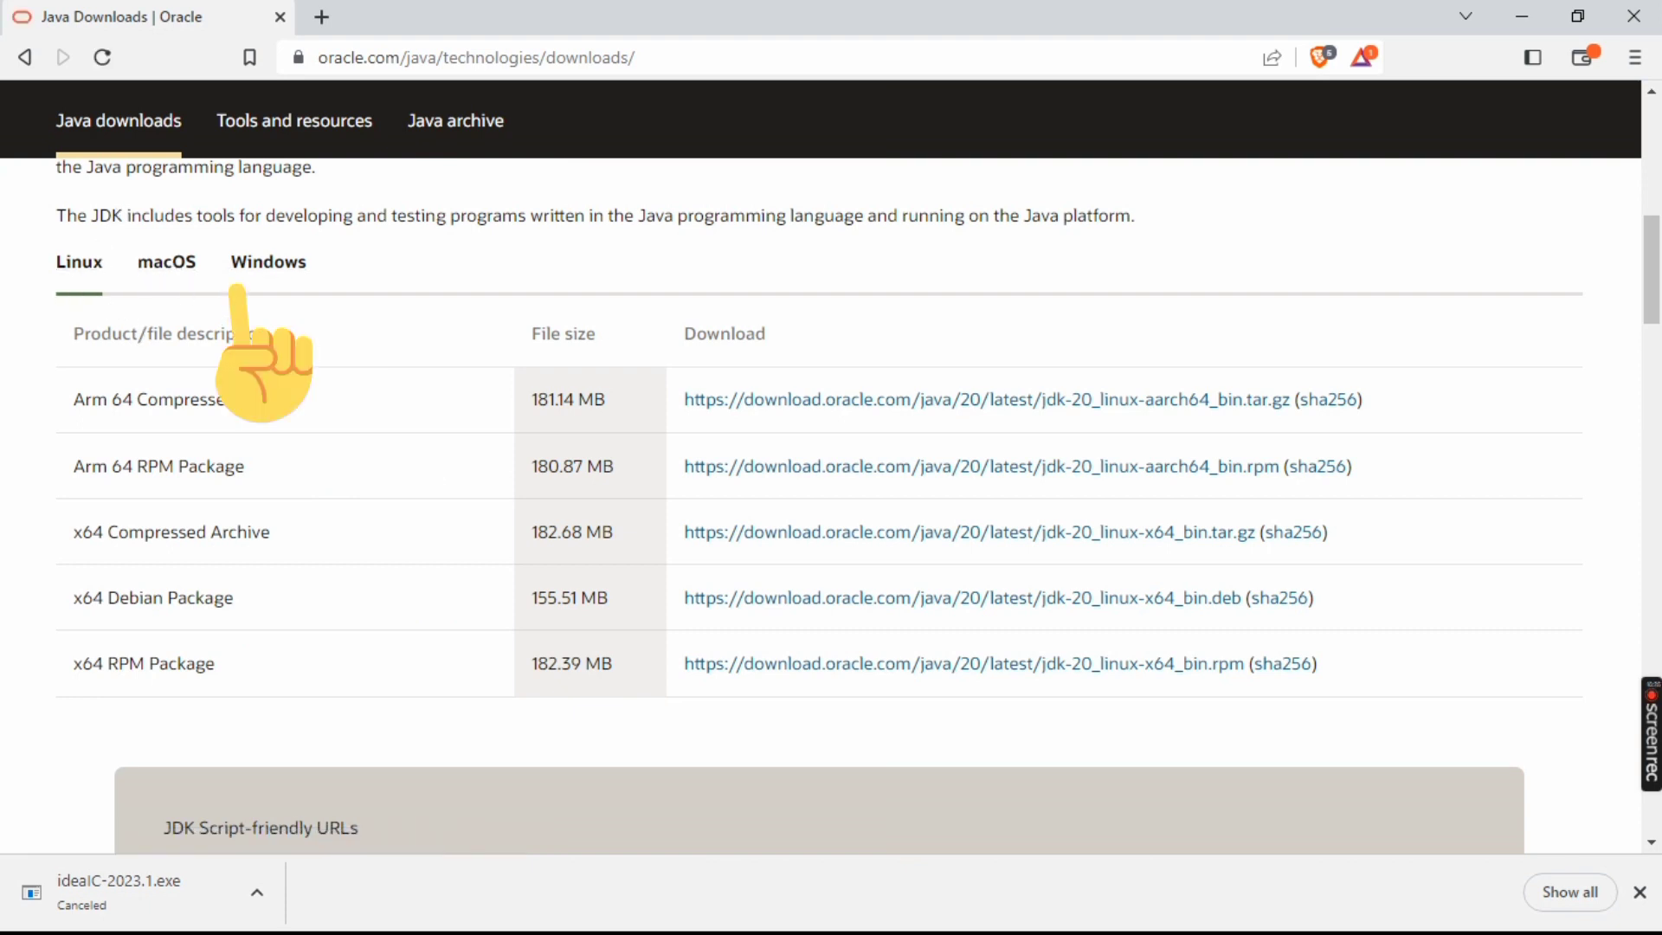
click(285, 273)
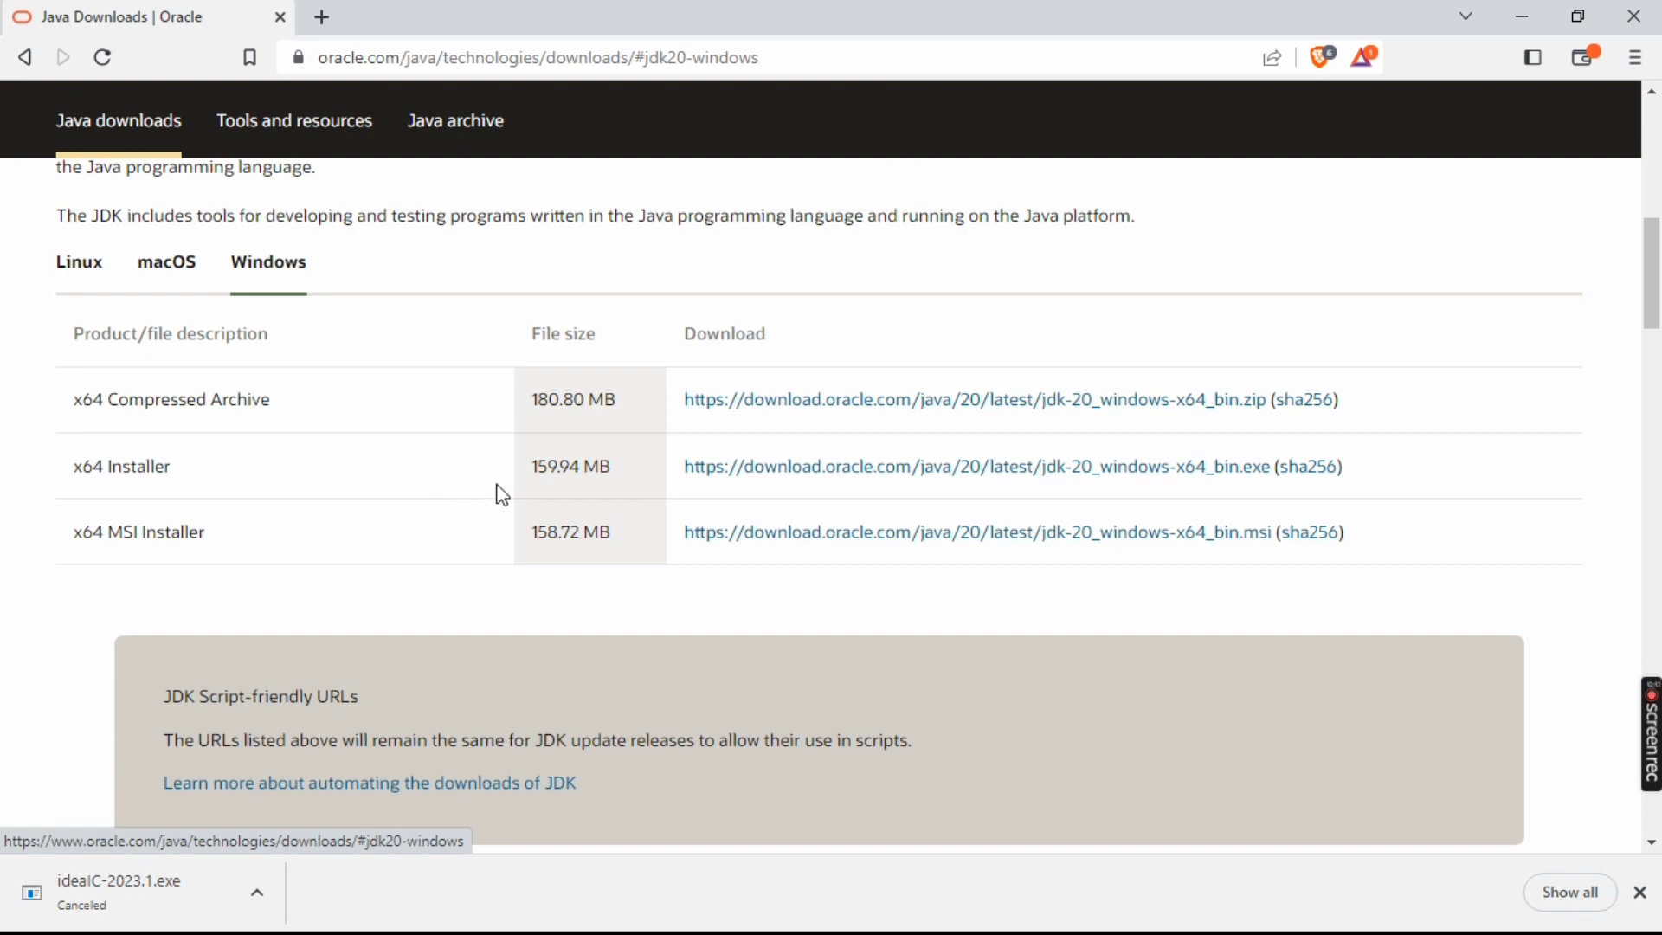
drag(529, 467, 654, 460)
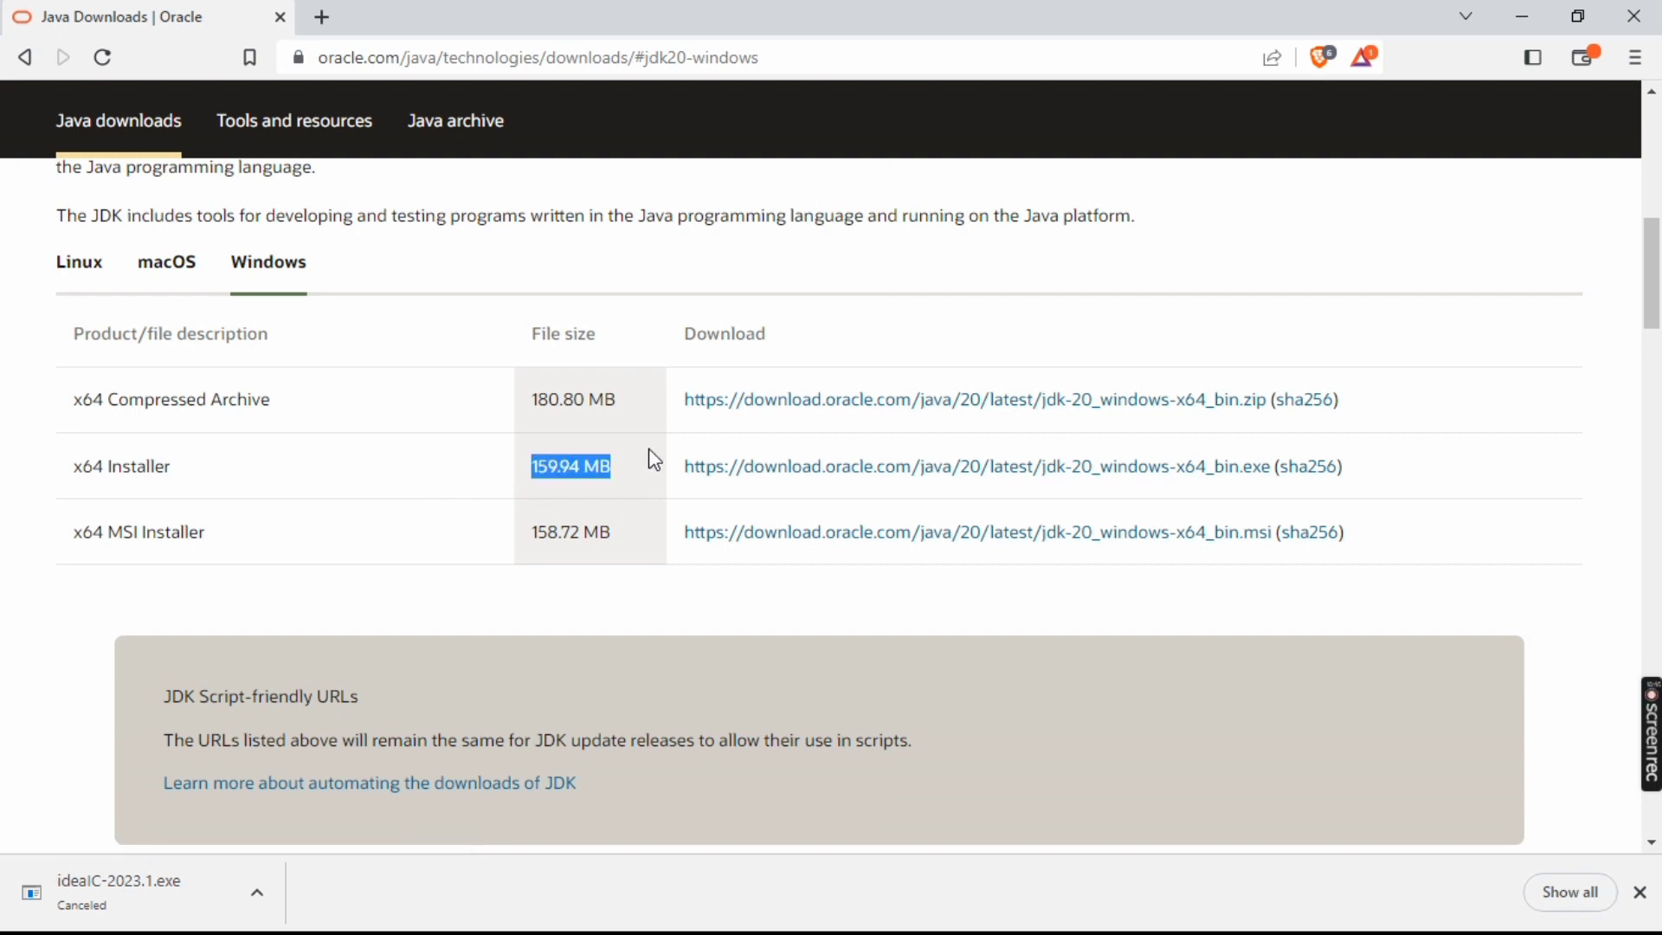
click(780, 492)
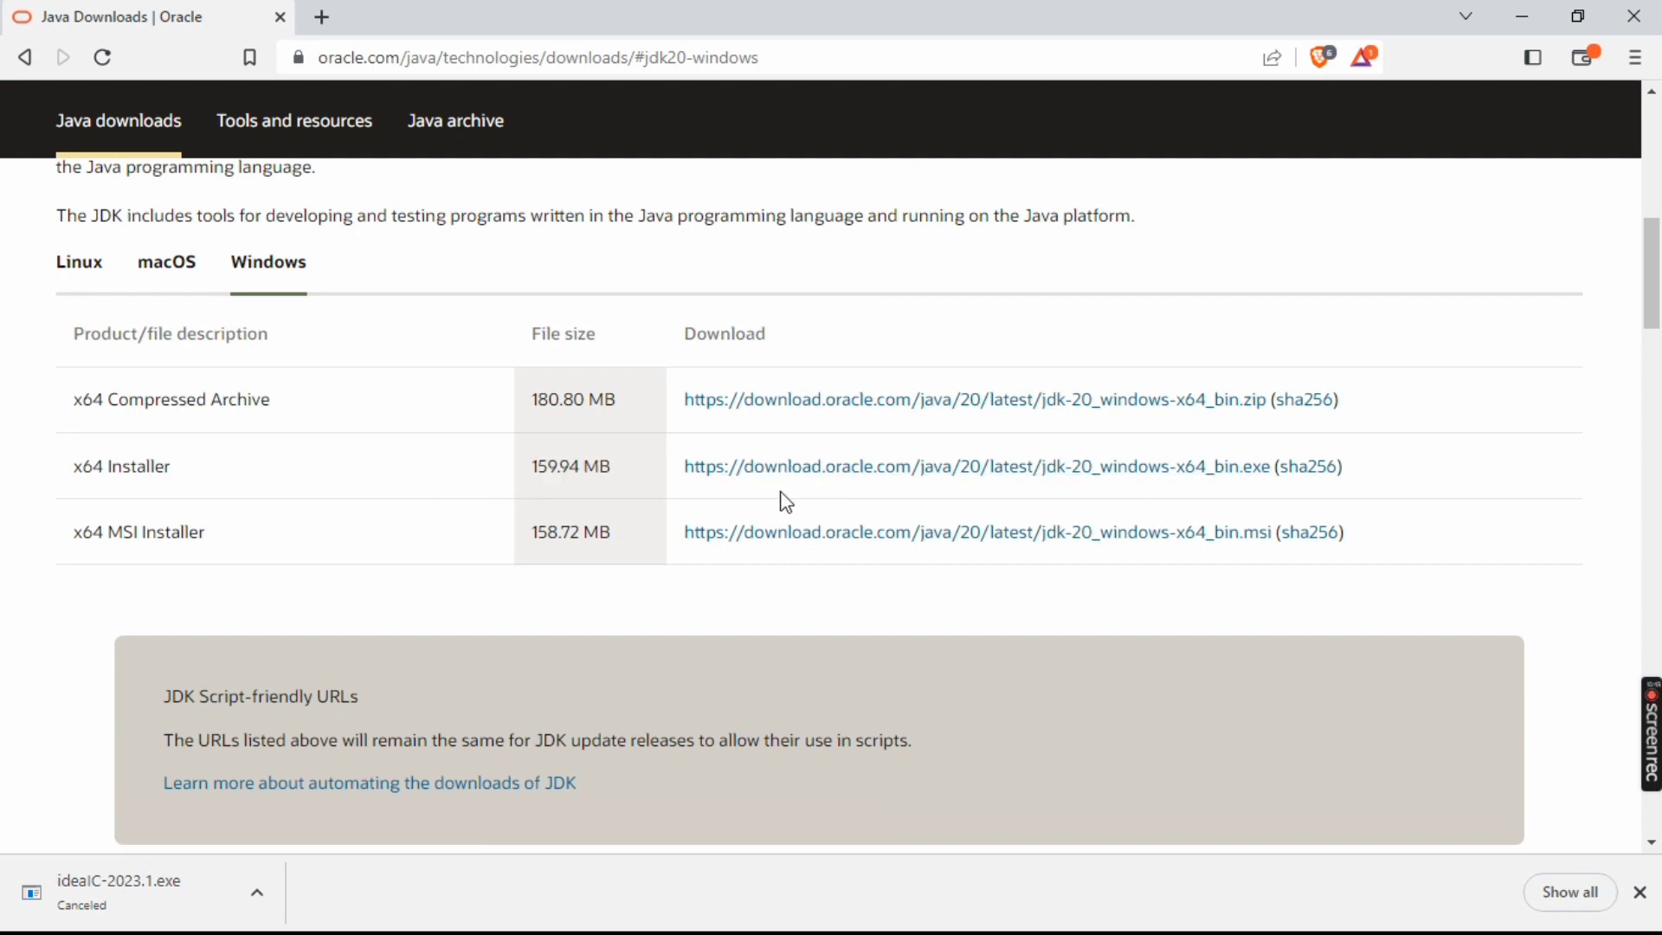
Download the JDK 20 x64 Installer as jdk-20_windows-x64_bin into Downloads and cancel the running download
click(868, 476)
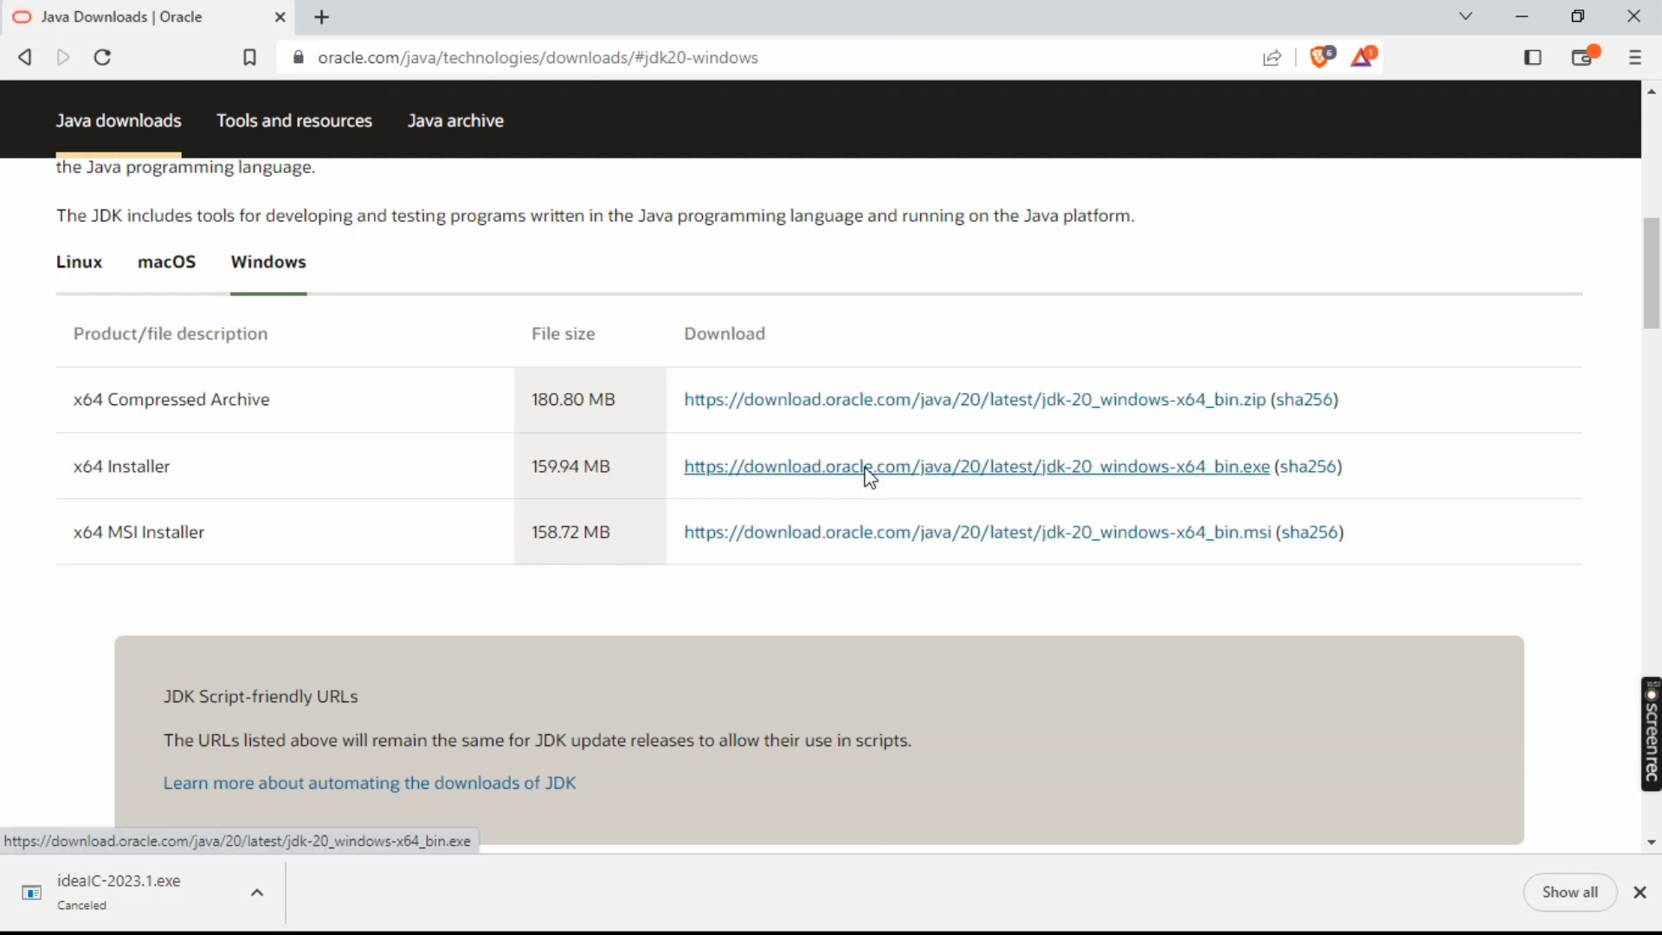
click(586, 365)
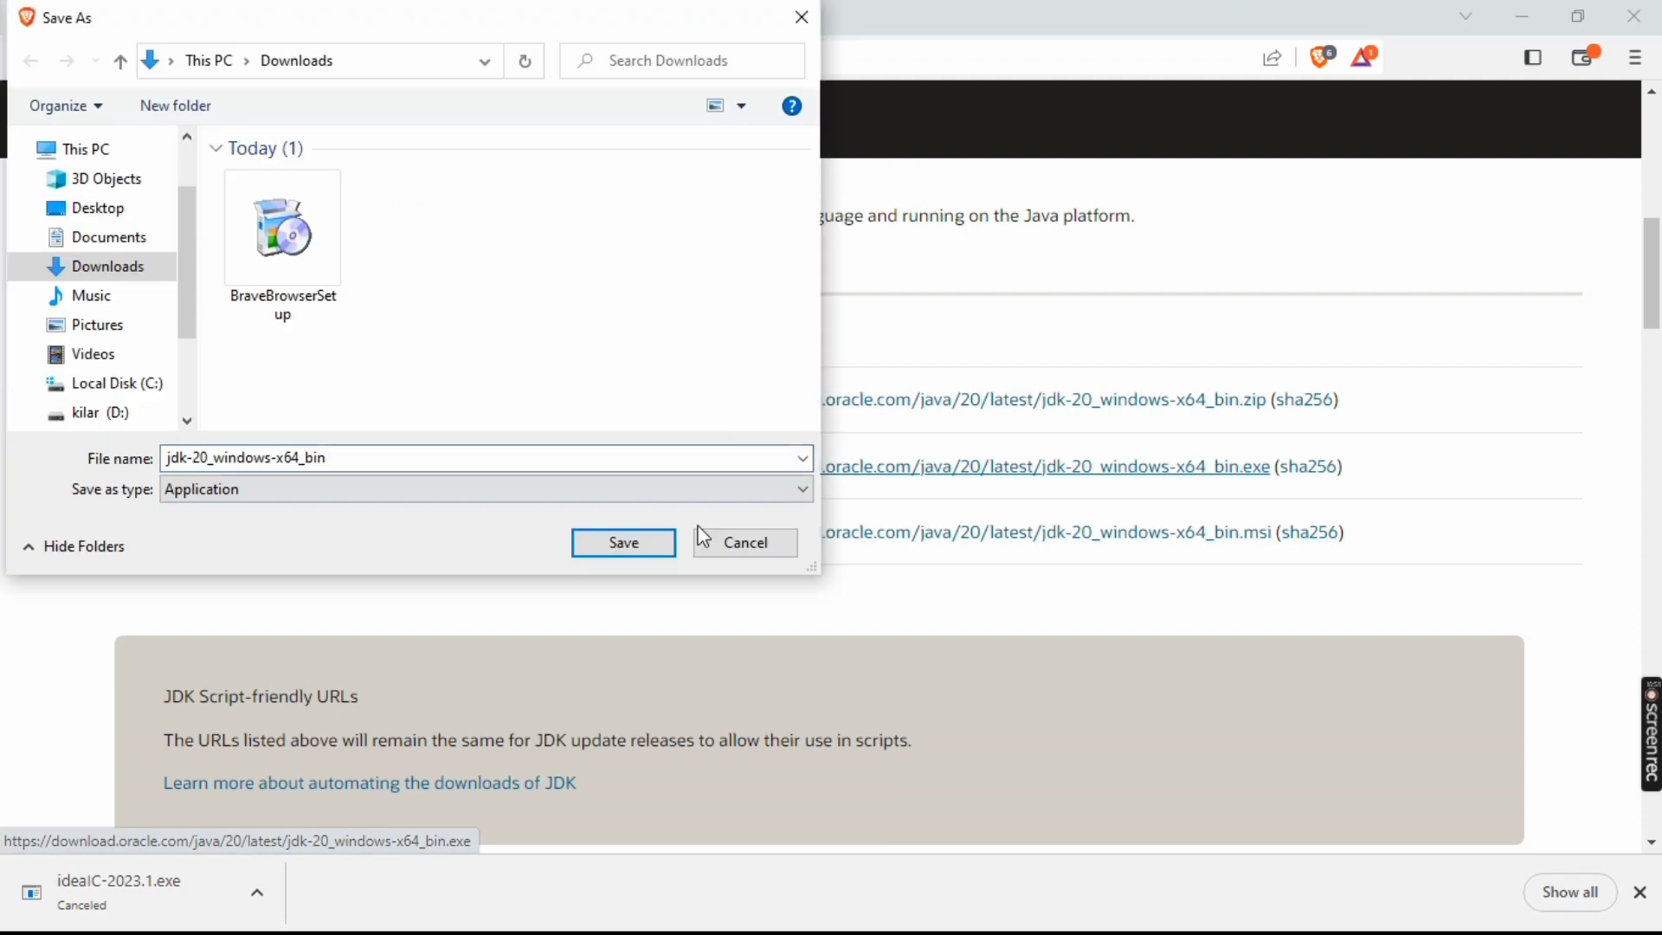
click(624, 543)
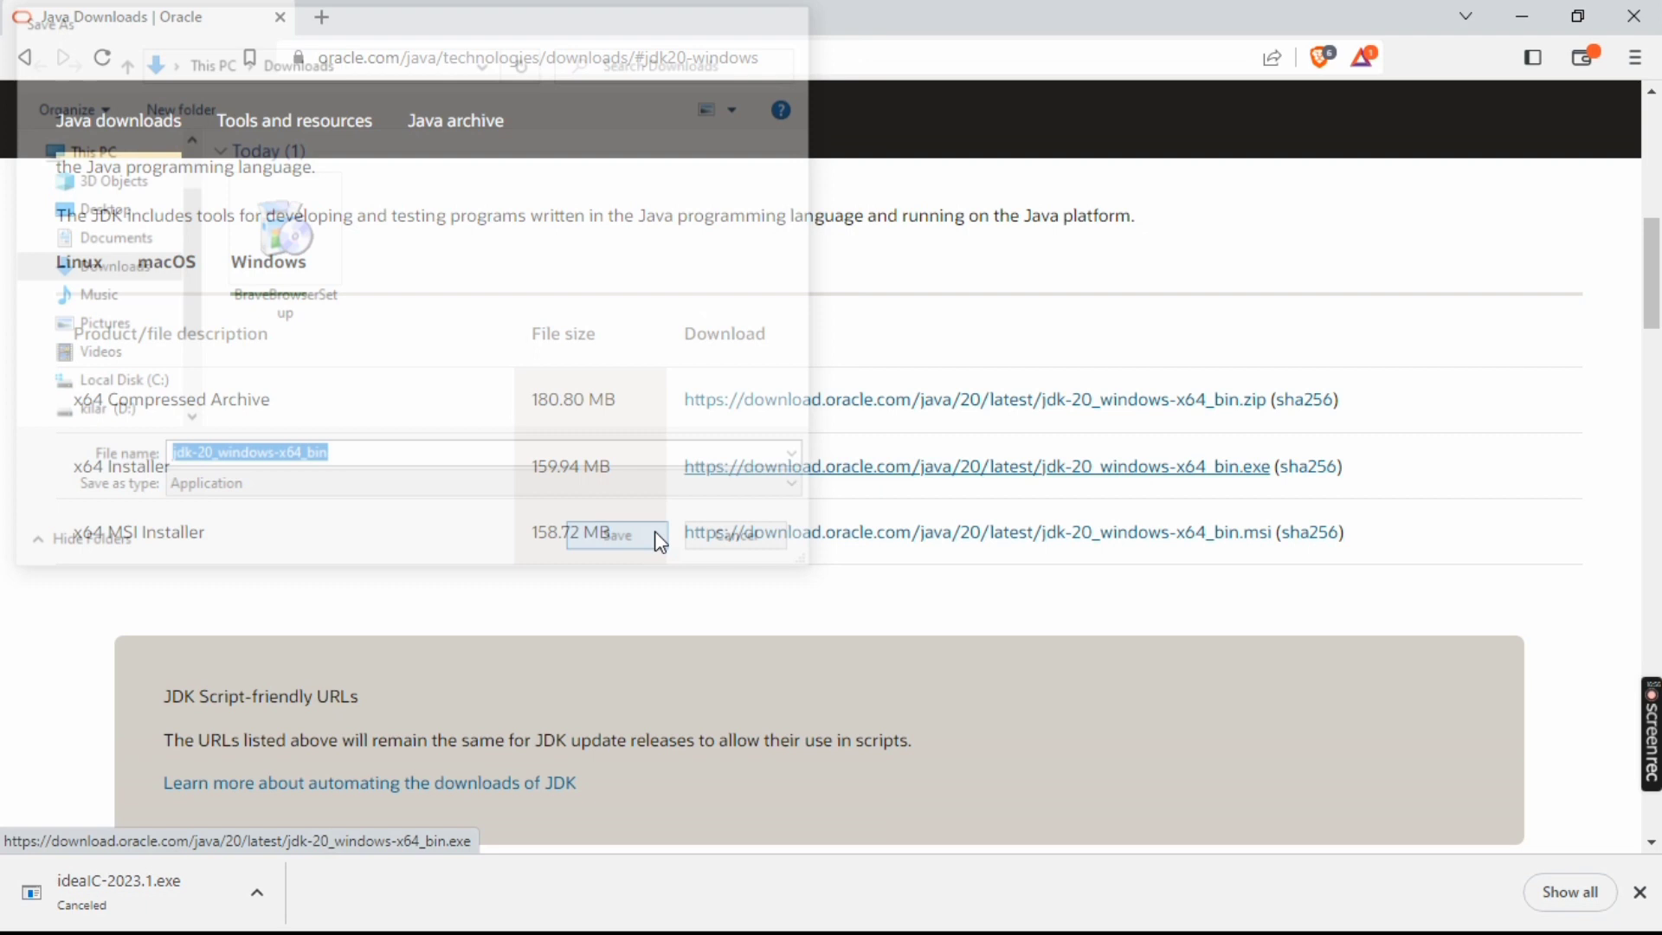
click(244, 890)
click(325, 840)
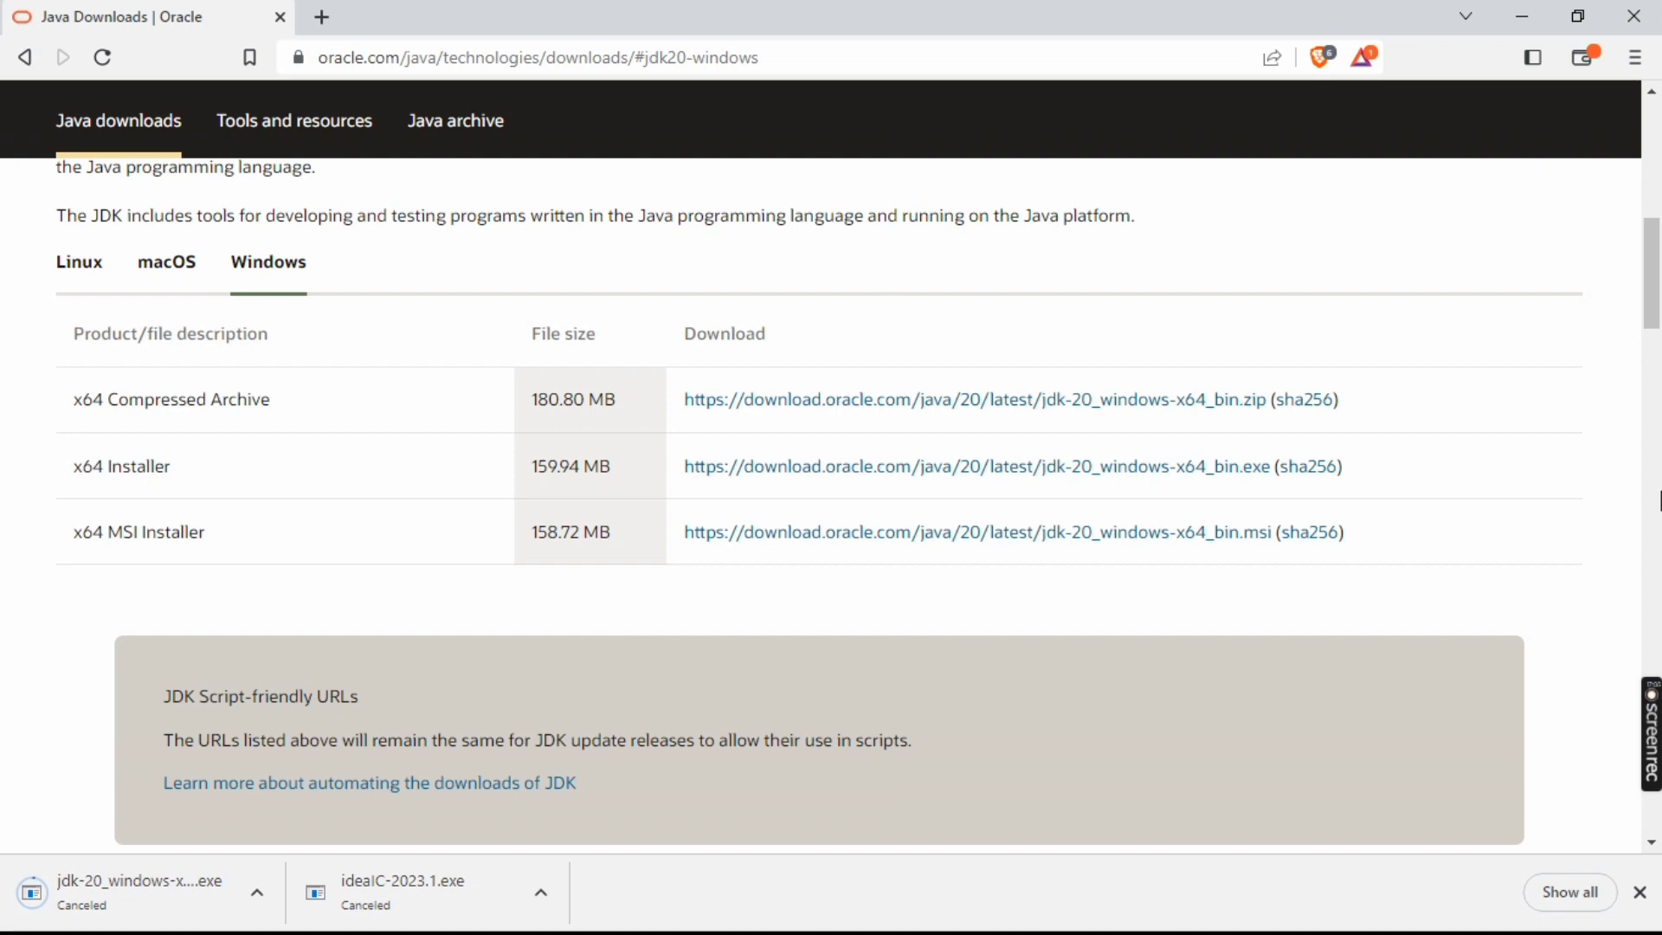
Close the browser window with the Java Downloads page to return to the desktop
mouse_move(1659, 258)
mouse_down()
mouse_move(1658, 280)
mouse_move(1658, 247)
mouse_up()
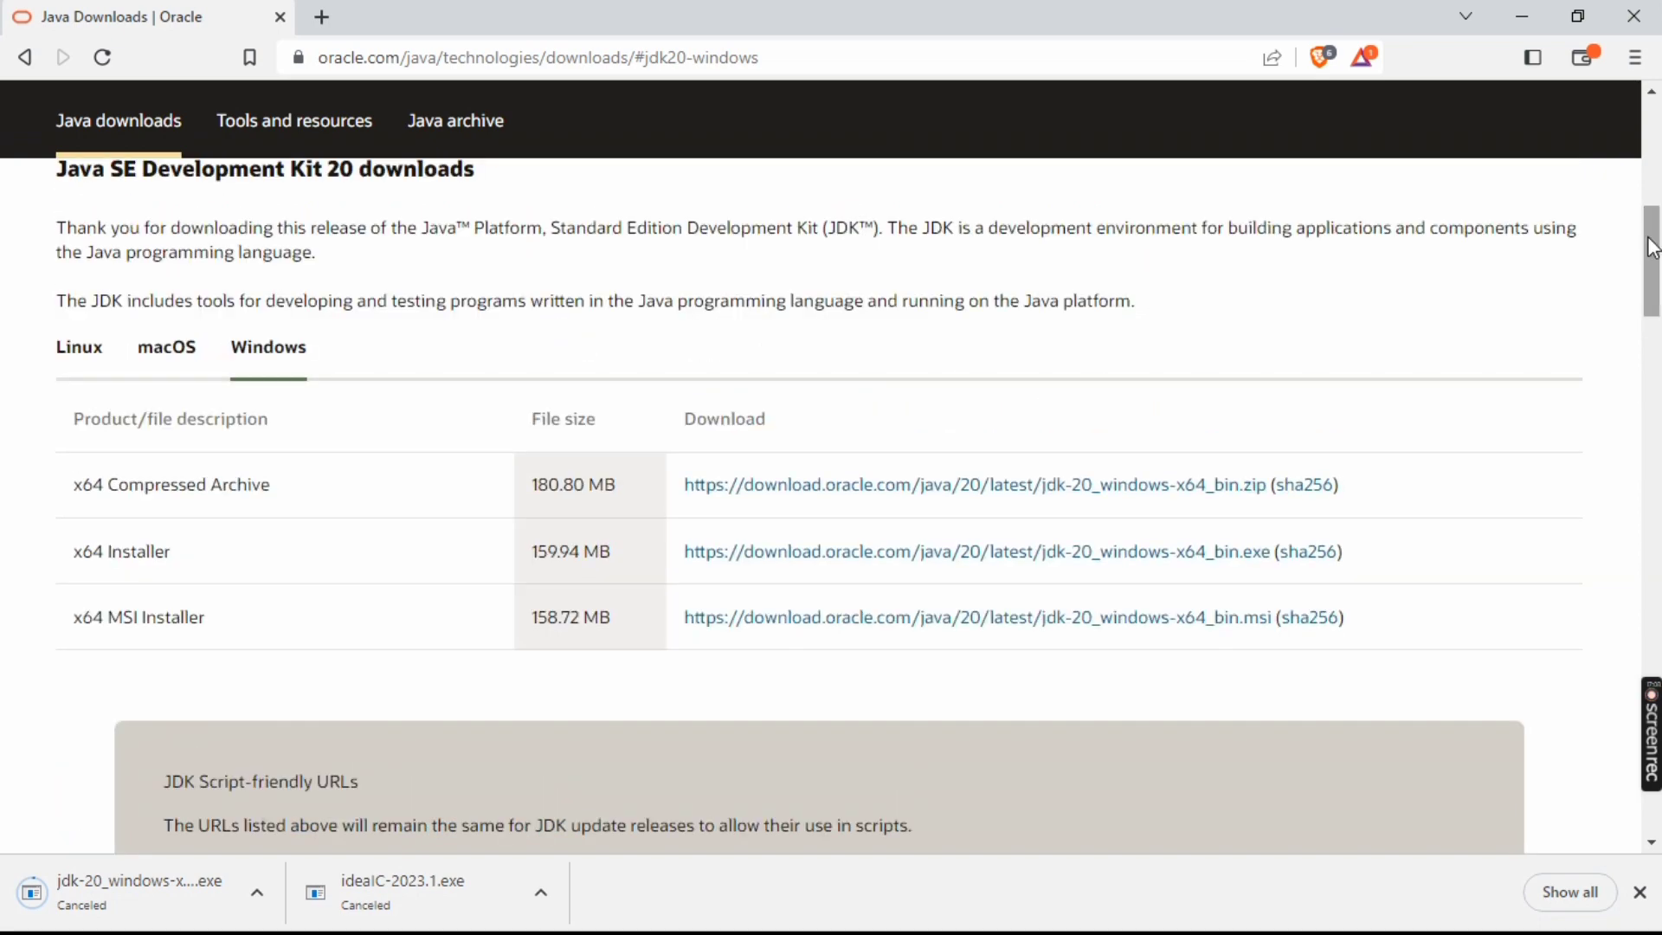
scroll(35, 505, up, 1)
click(1635, 15)
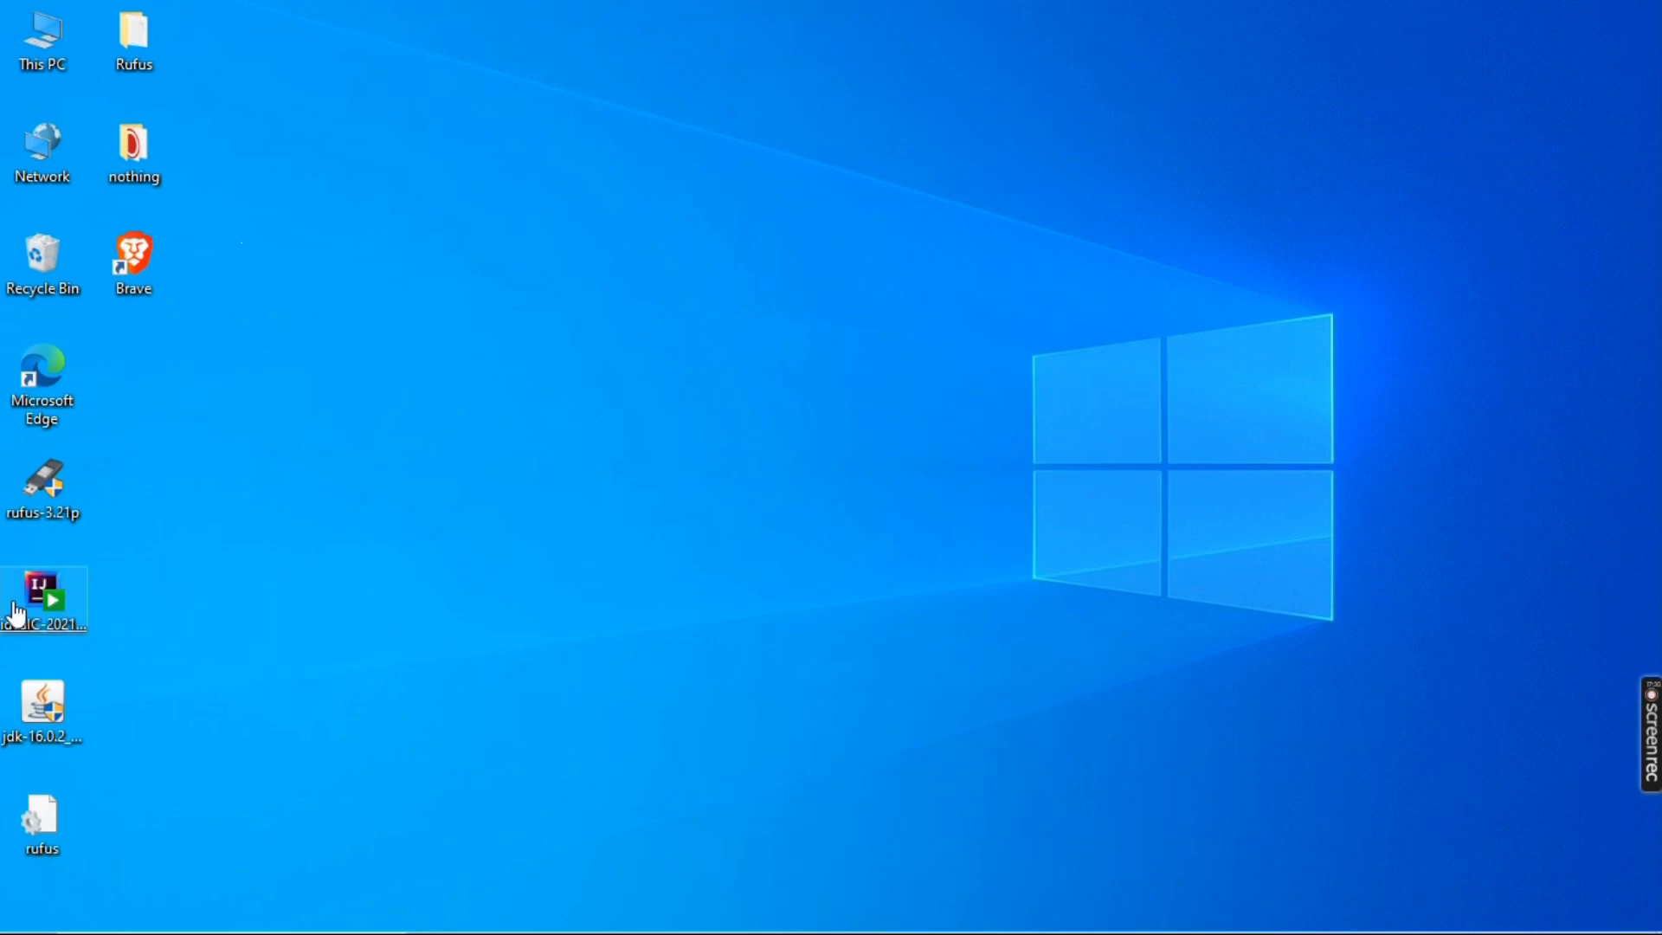
Install Java SE Development Kit 16.0.2 from the JDK installer on the desktop and close the completed setup
click(86, 649)
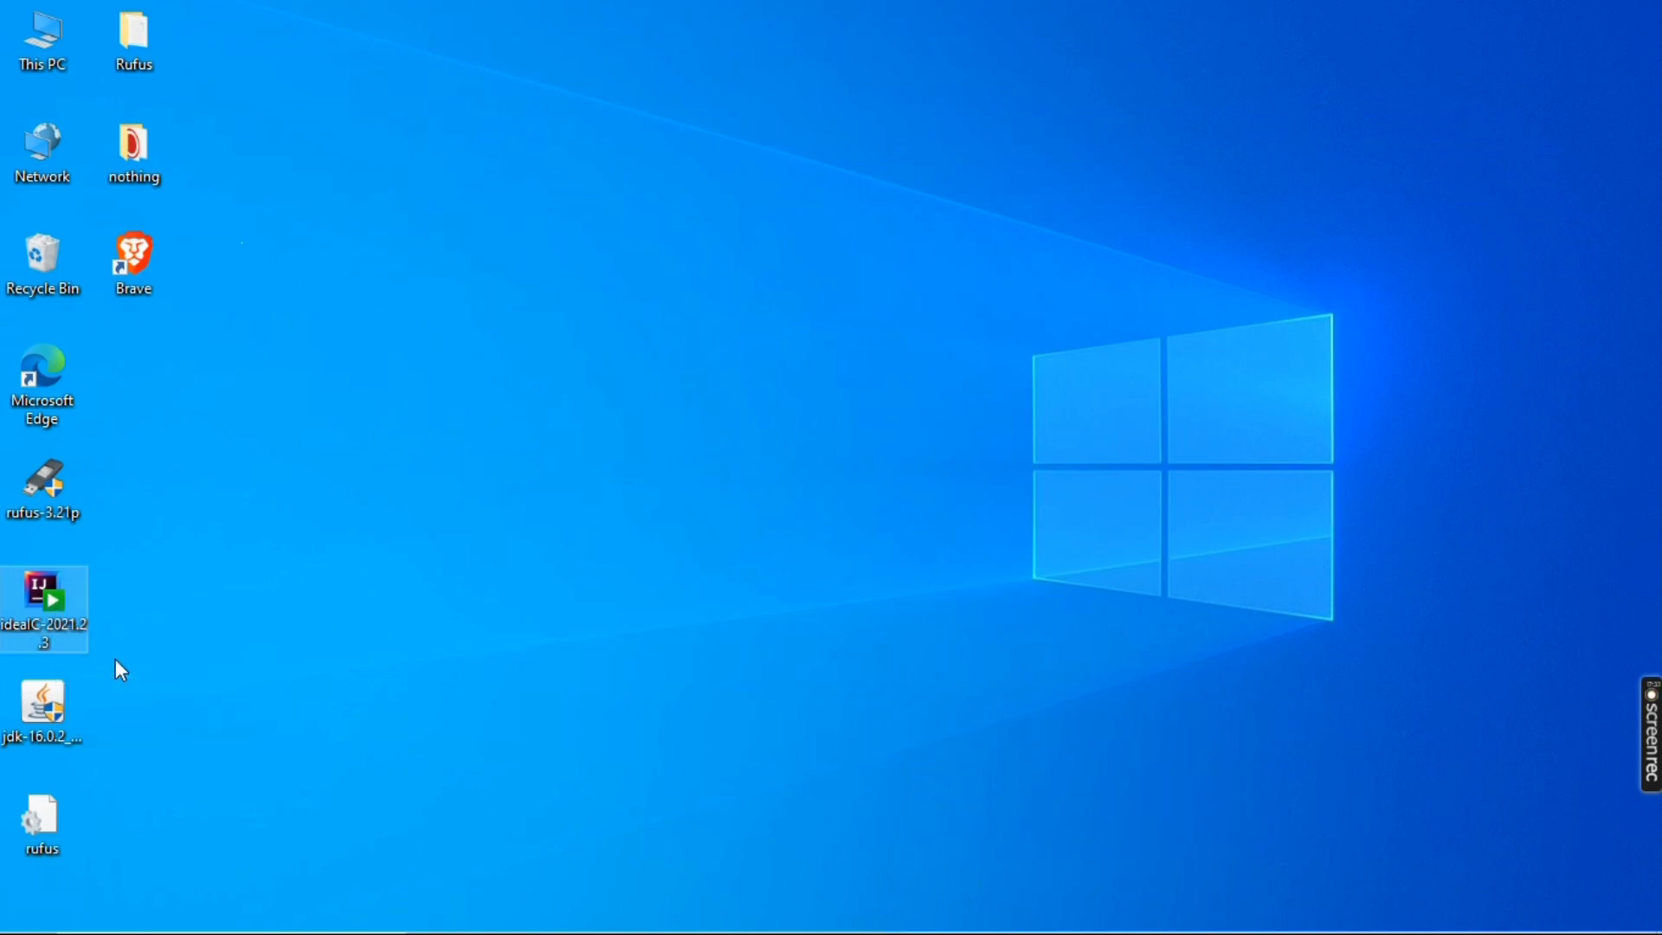
click(49, 705)
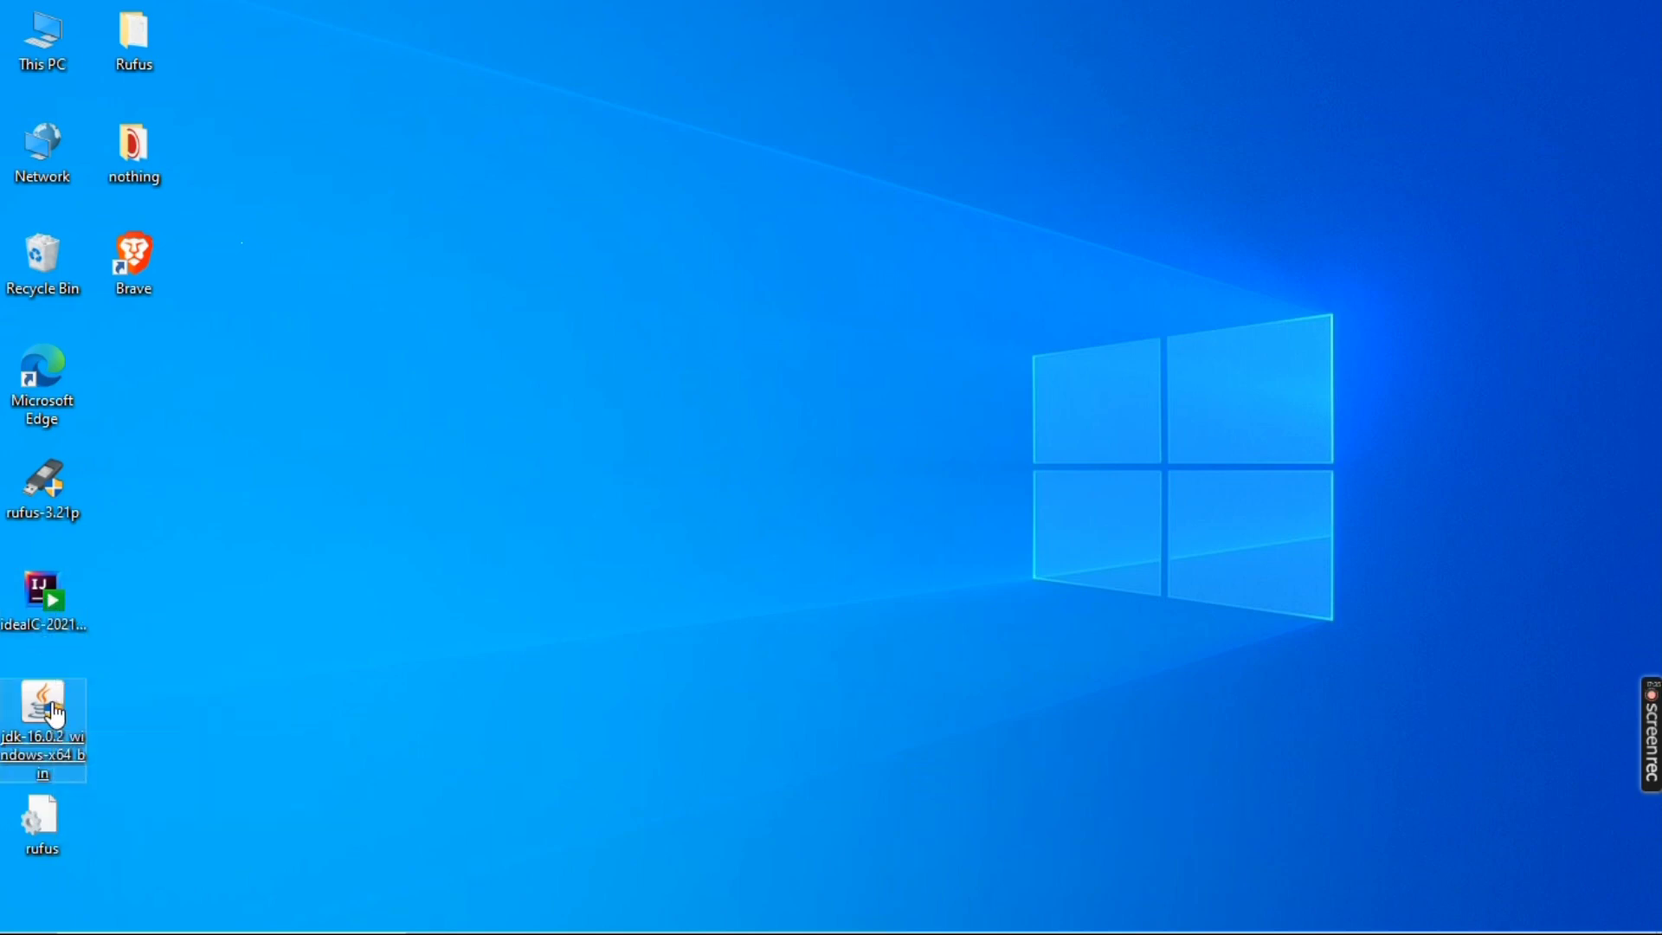
click(54, 711)
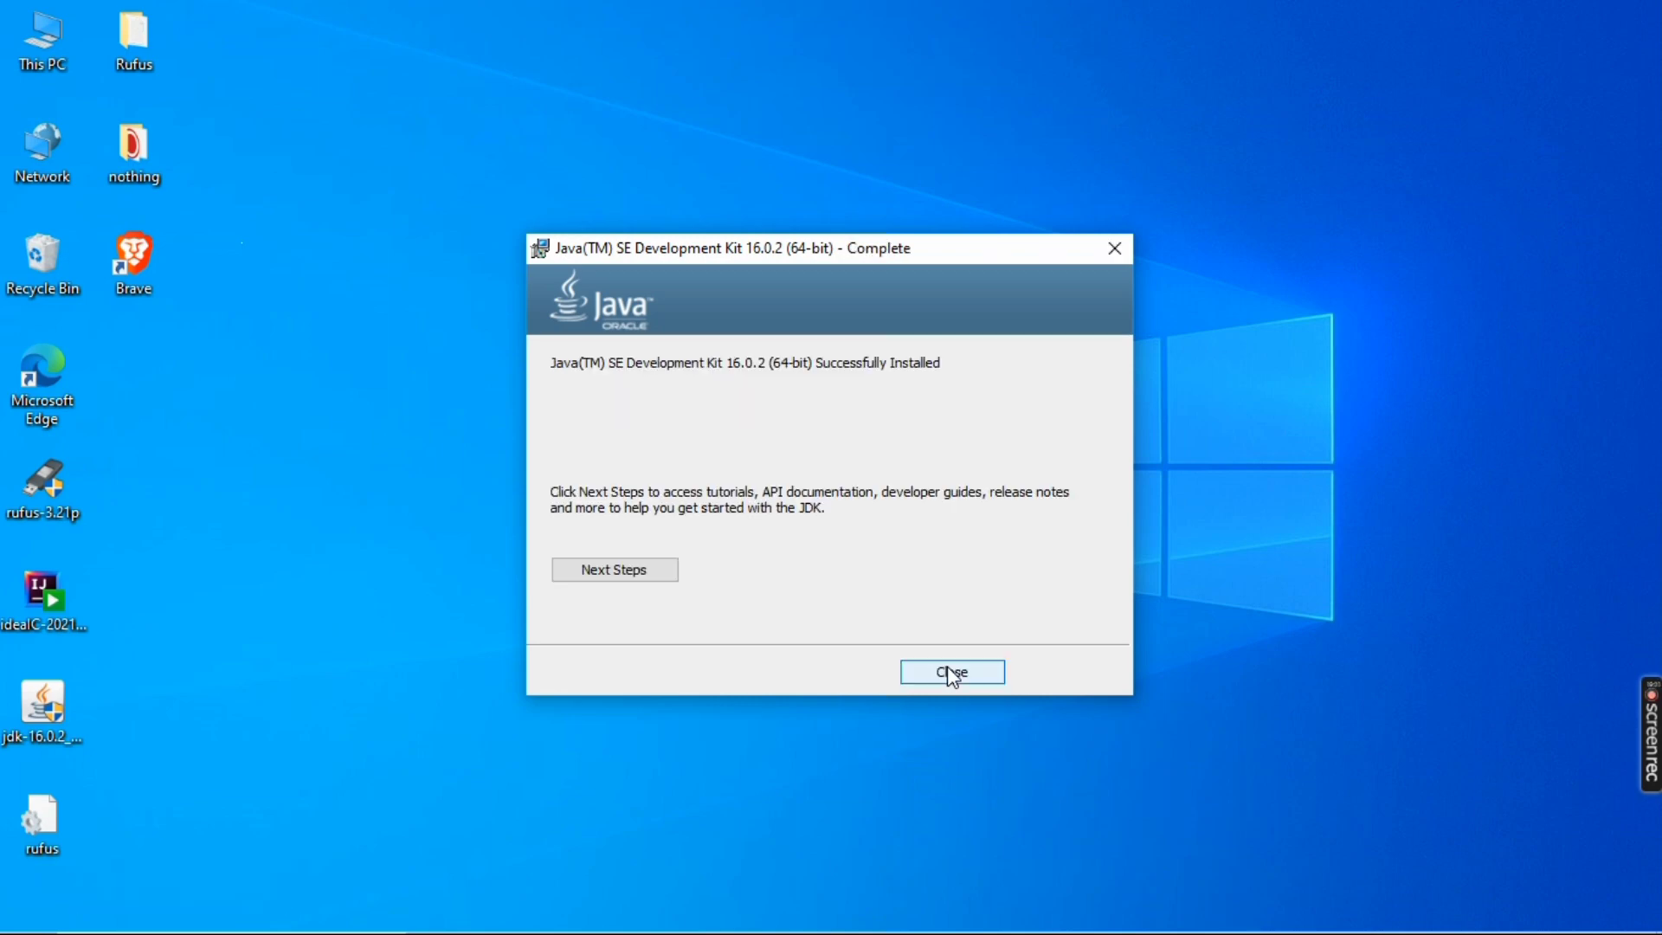
click(920, 671)
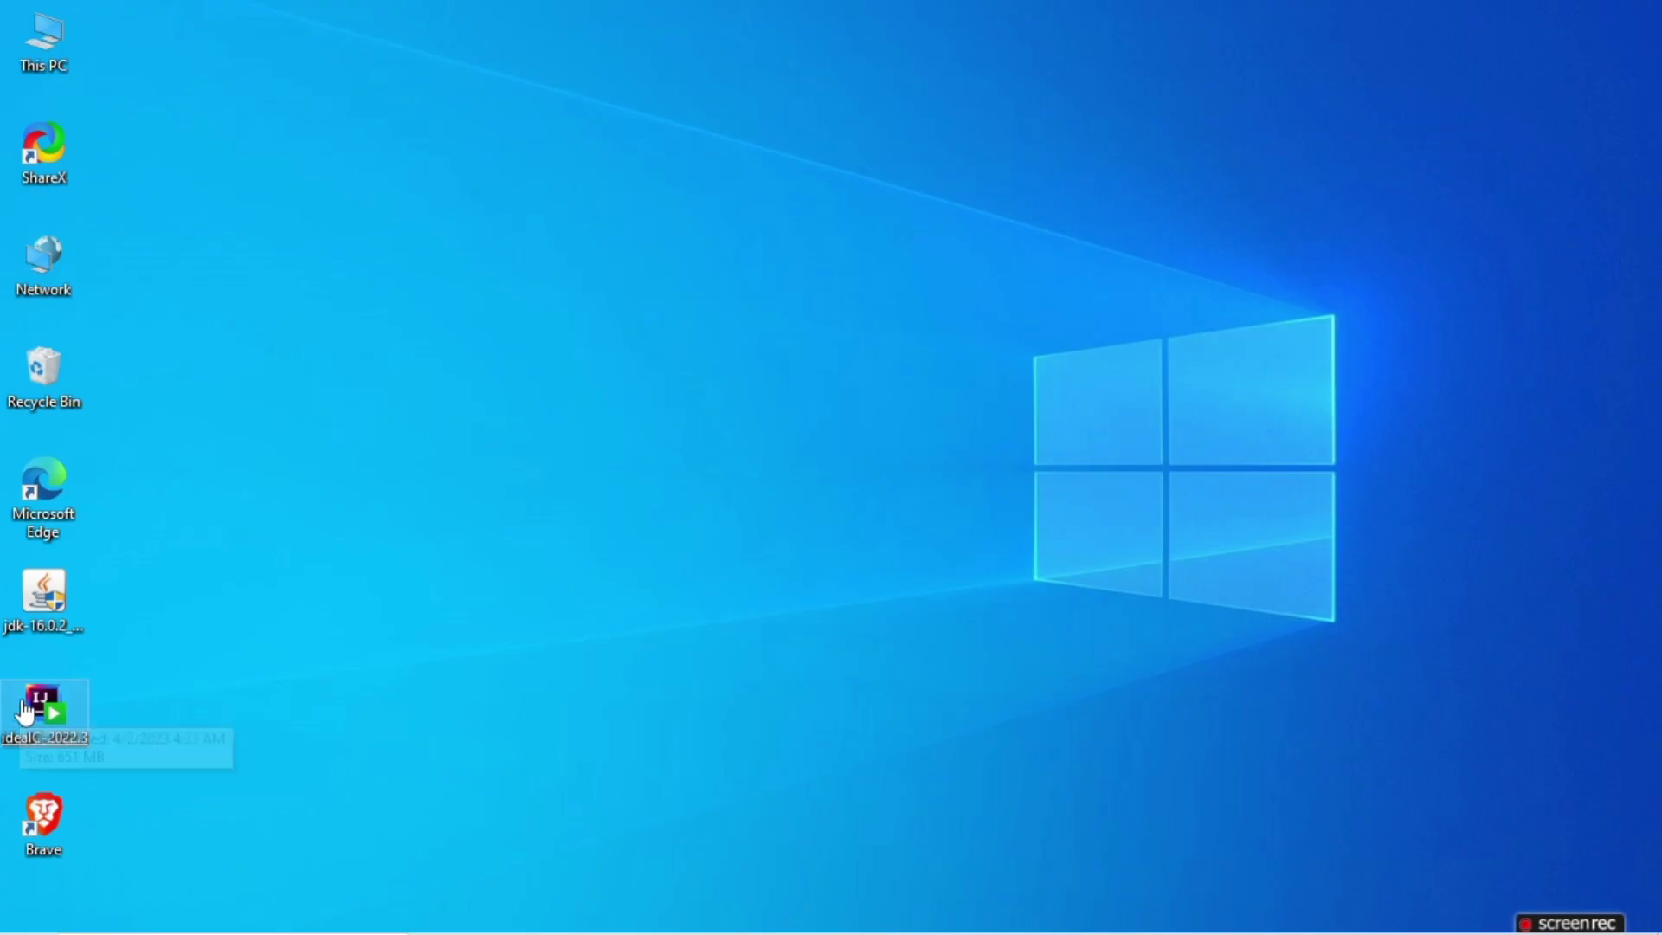
Run the ideaIC-2022.3 installer and install with the default destination folder, no extra installation options and the JetBrains Start Menu folder
double_click(26, 712)
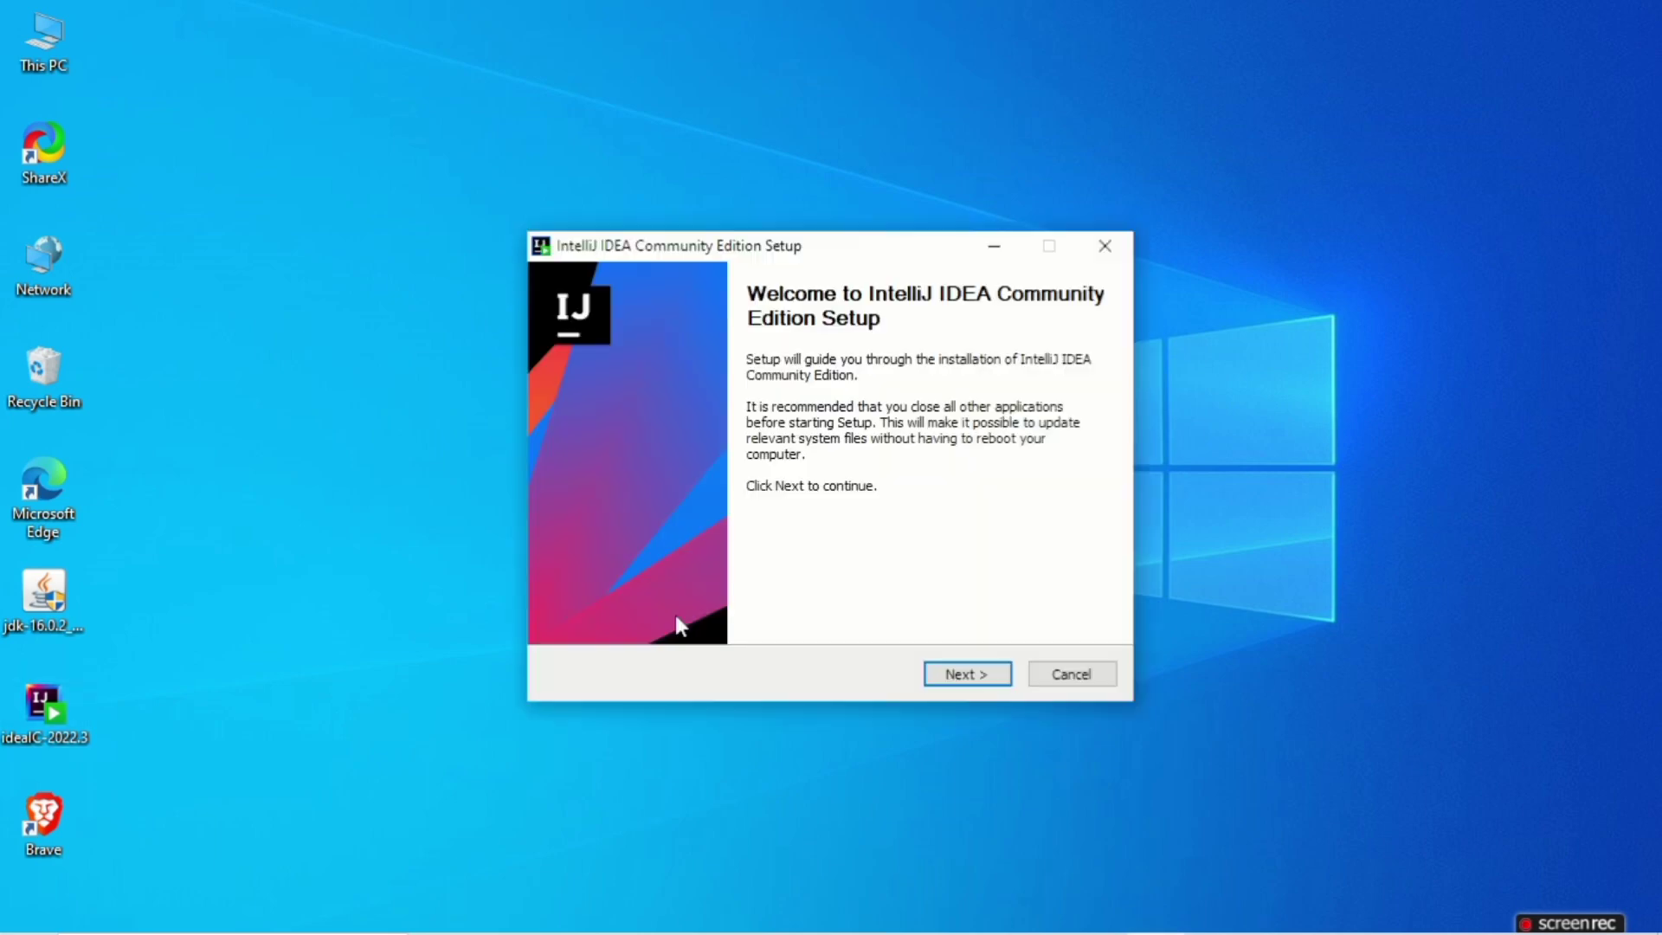
click(950, 681)
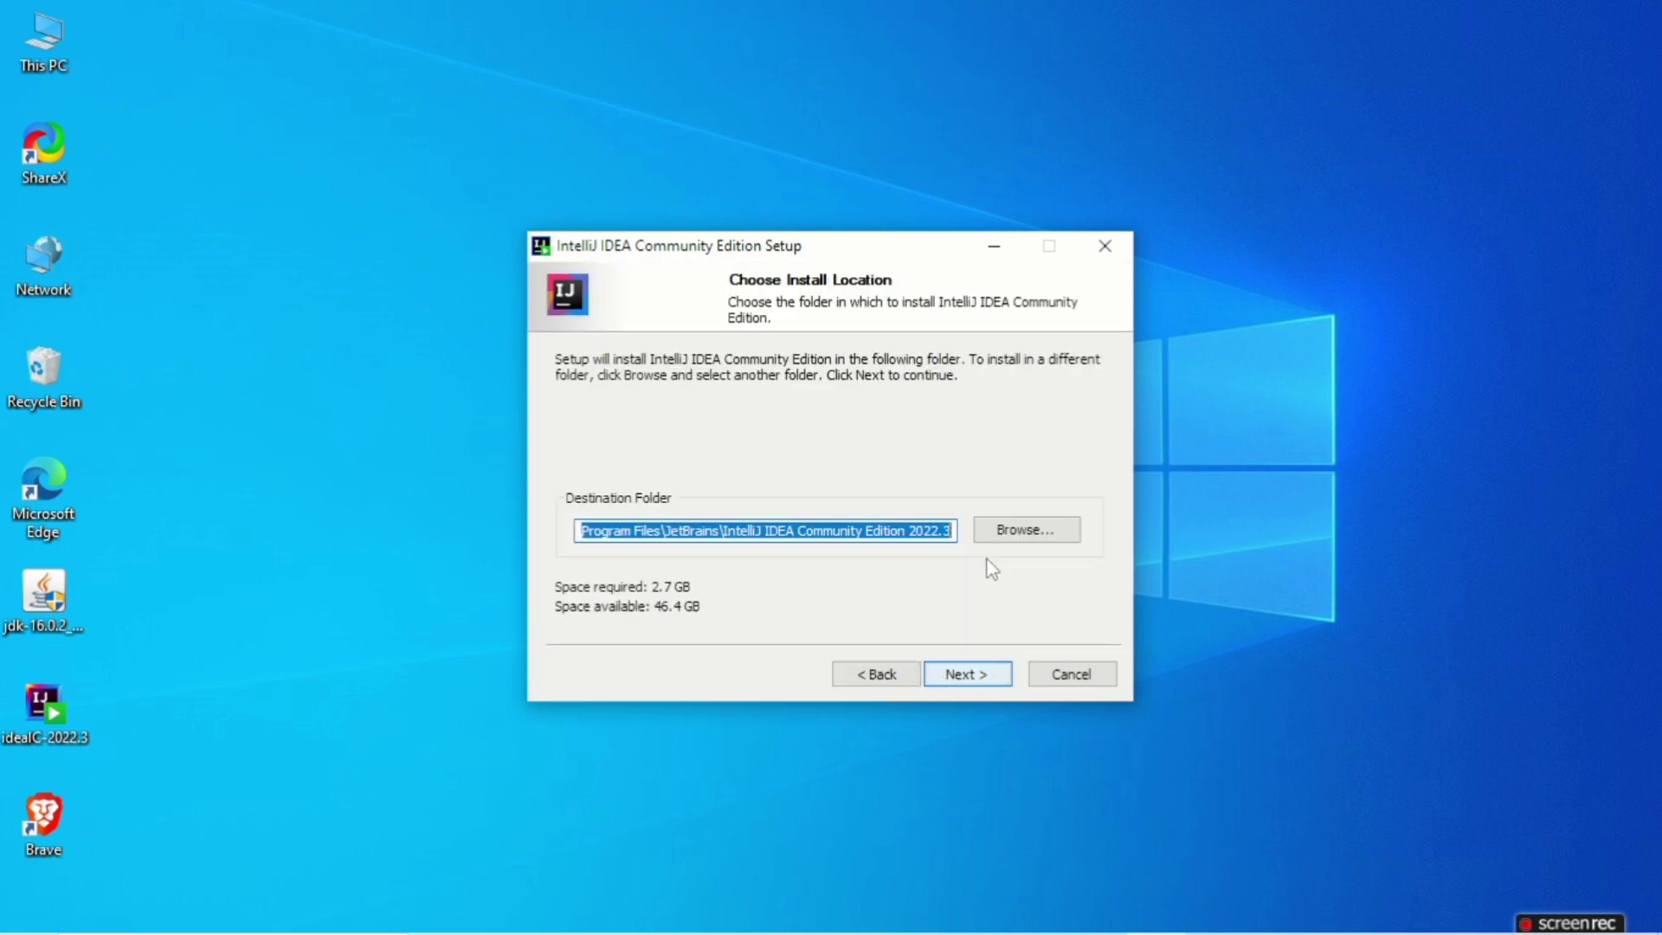
click(954, 682)
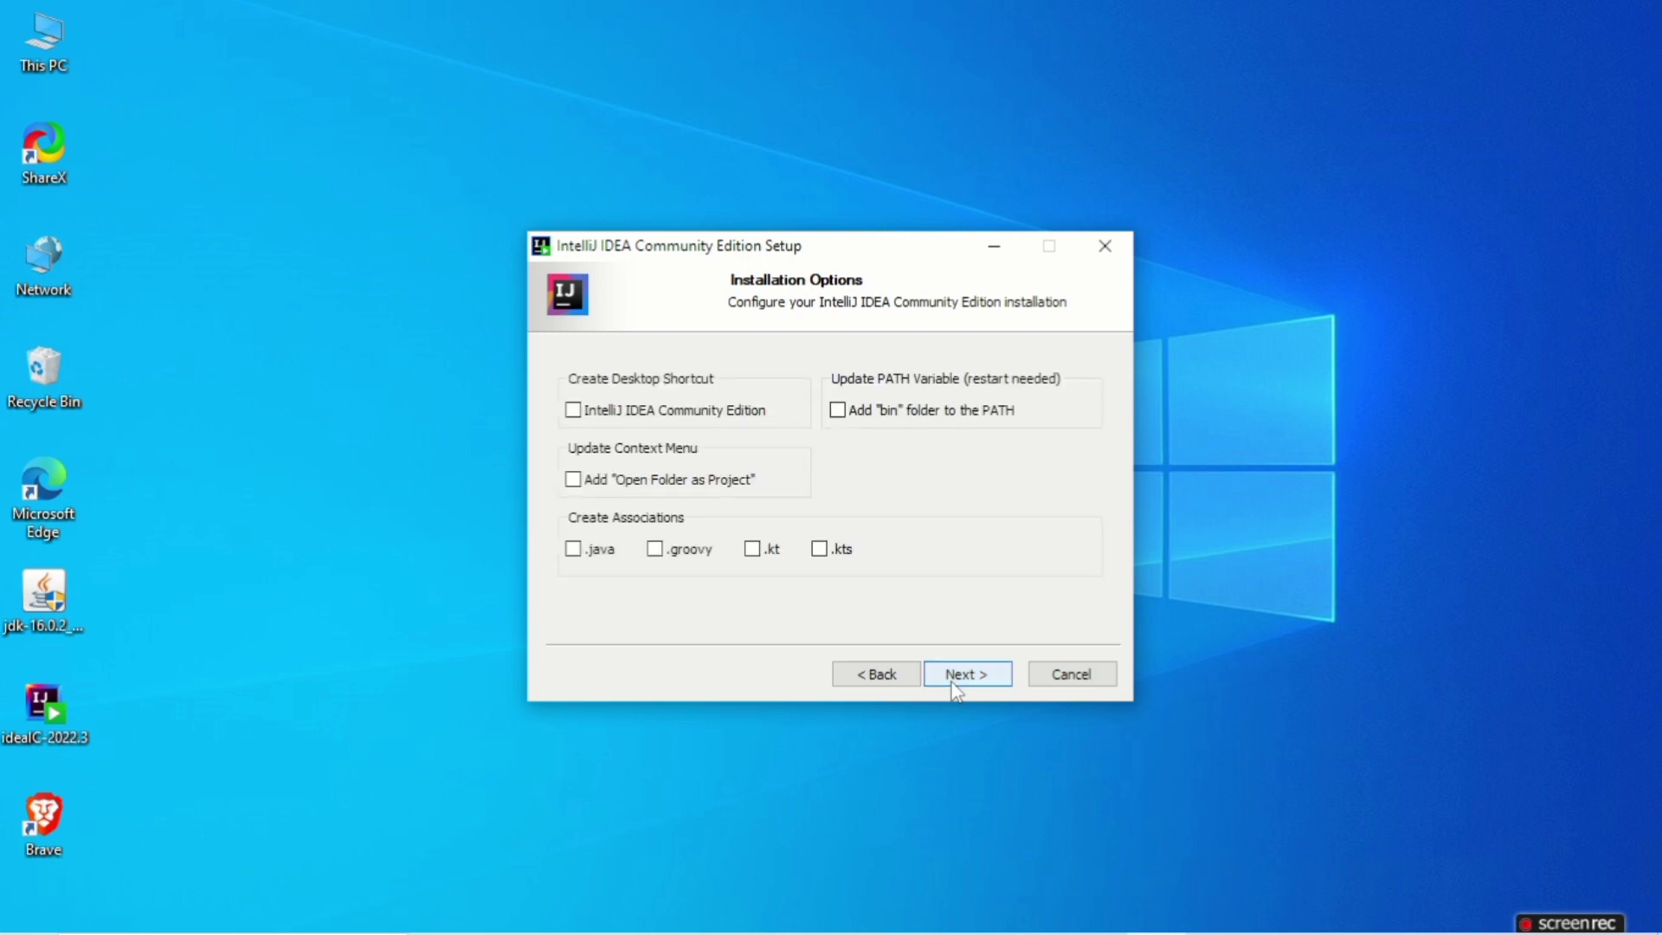
click(954, 682)
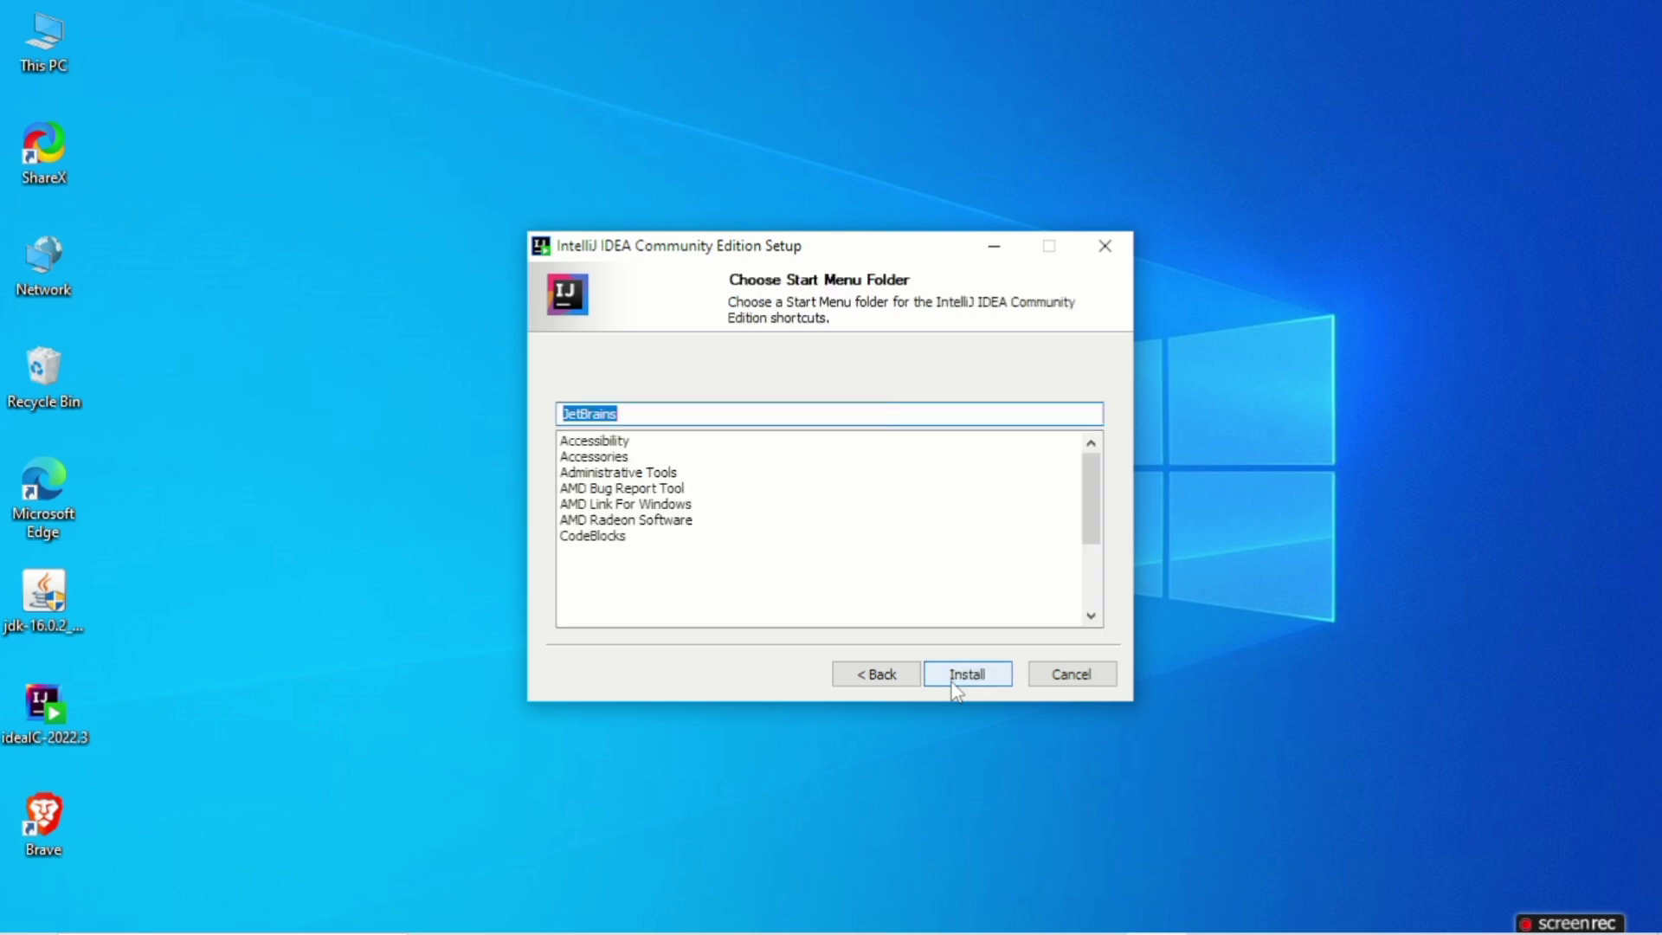
click(953, 683)
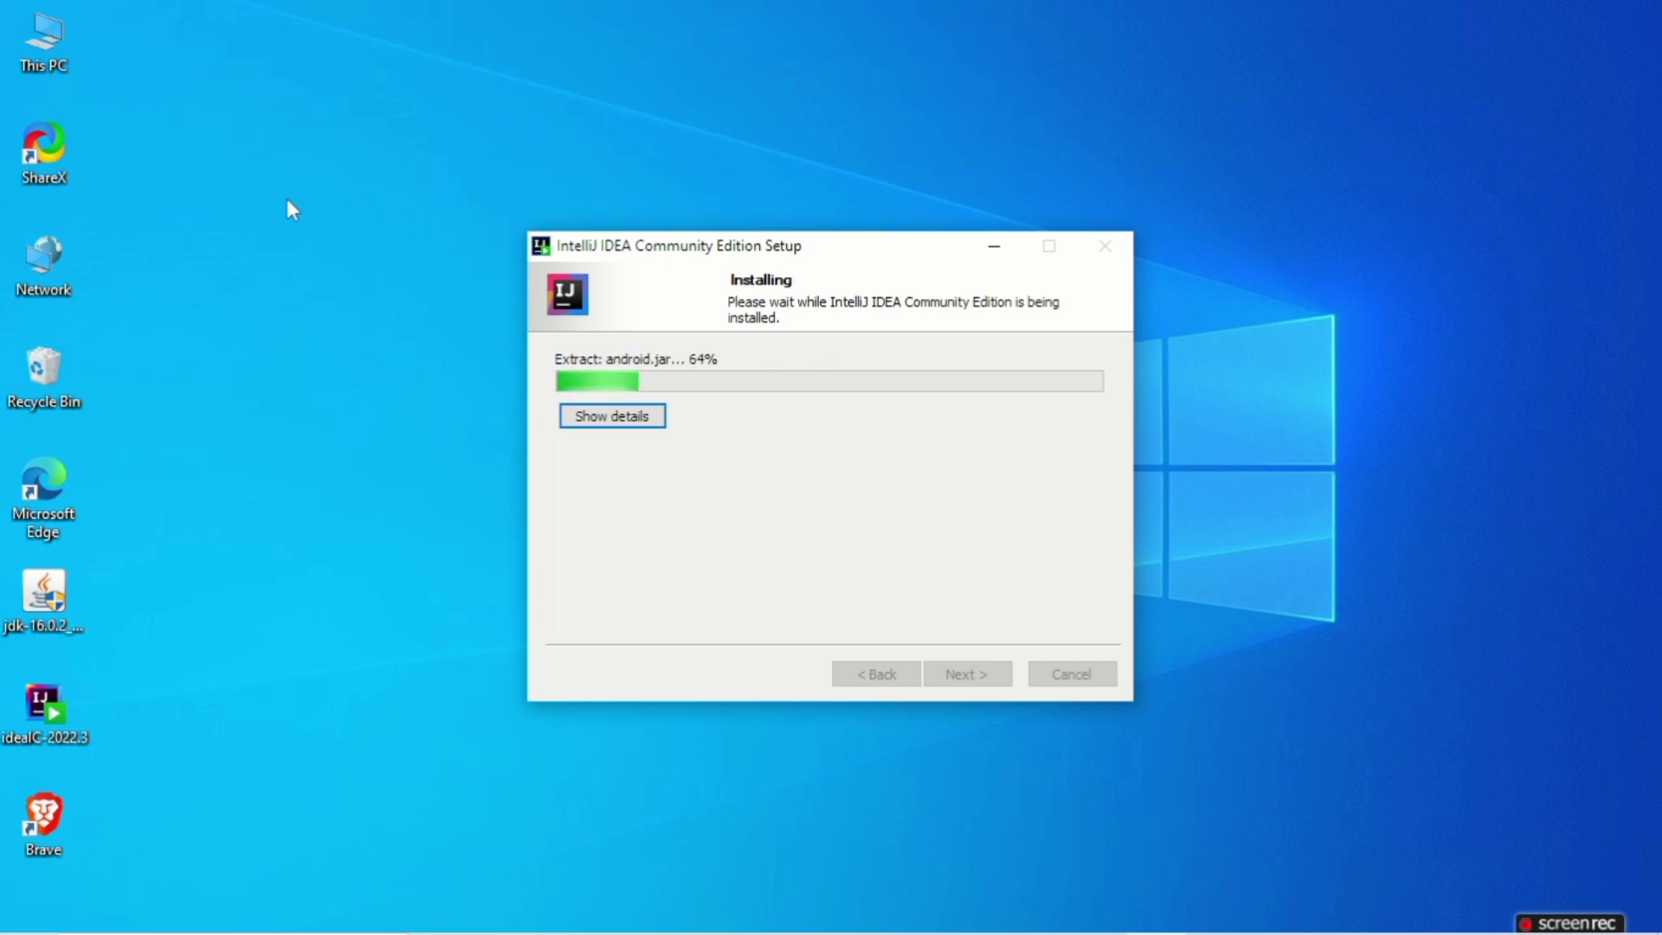
drag(644, 251, 637, 234)
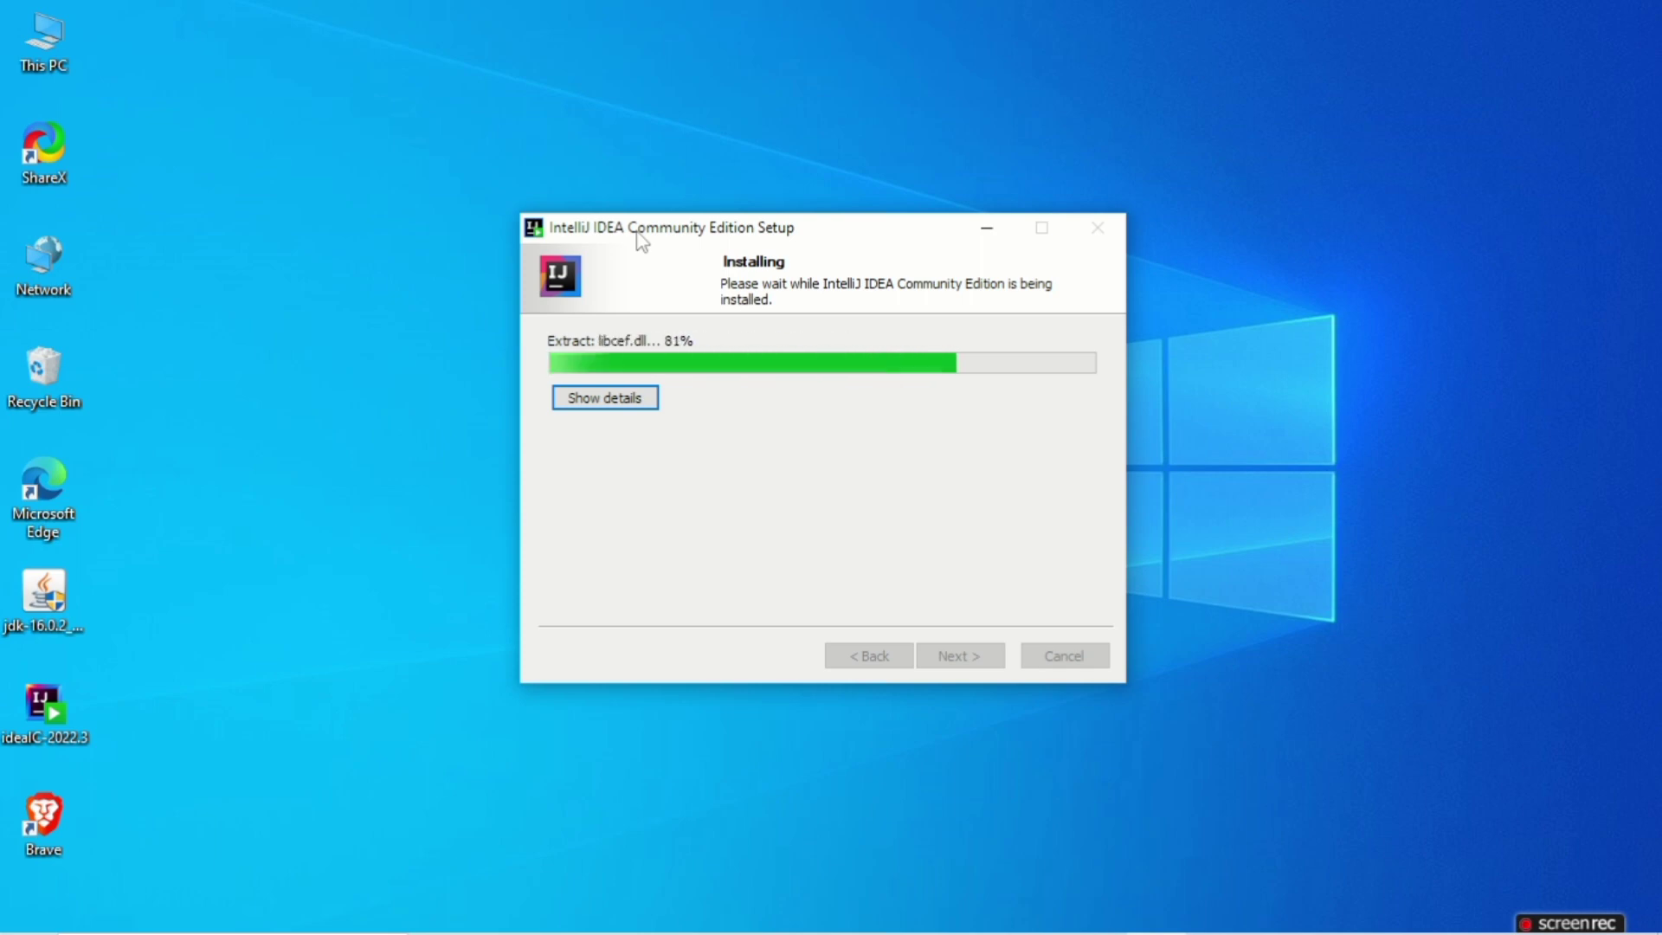
drag(636, 232, 800, 187)
drag(351, 91, 1566, 839)
drag(775, 181, 645, 164)
click(636, 330)
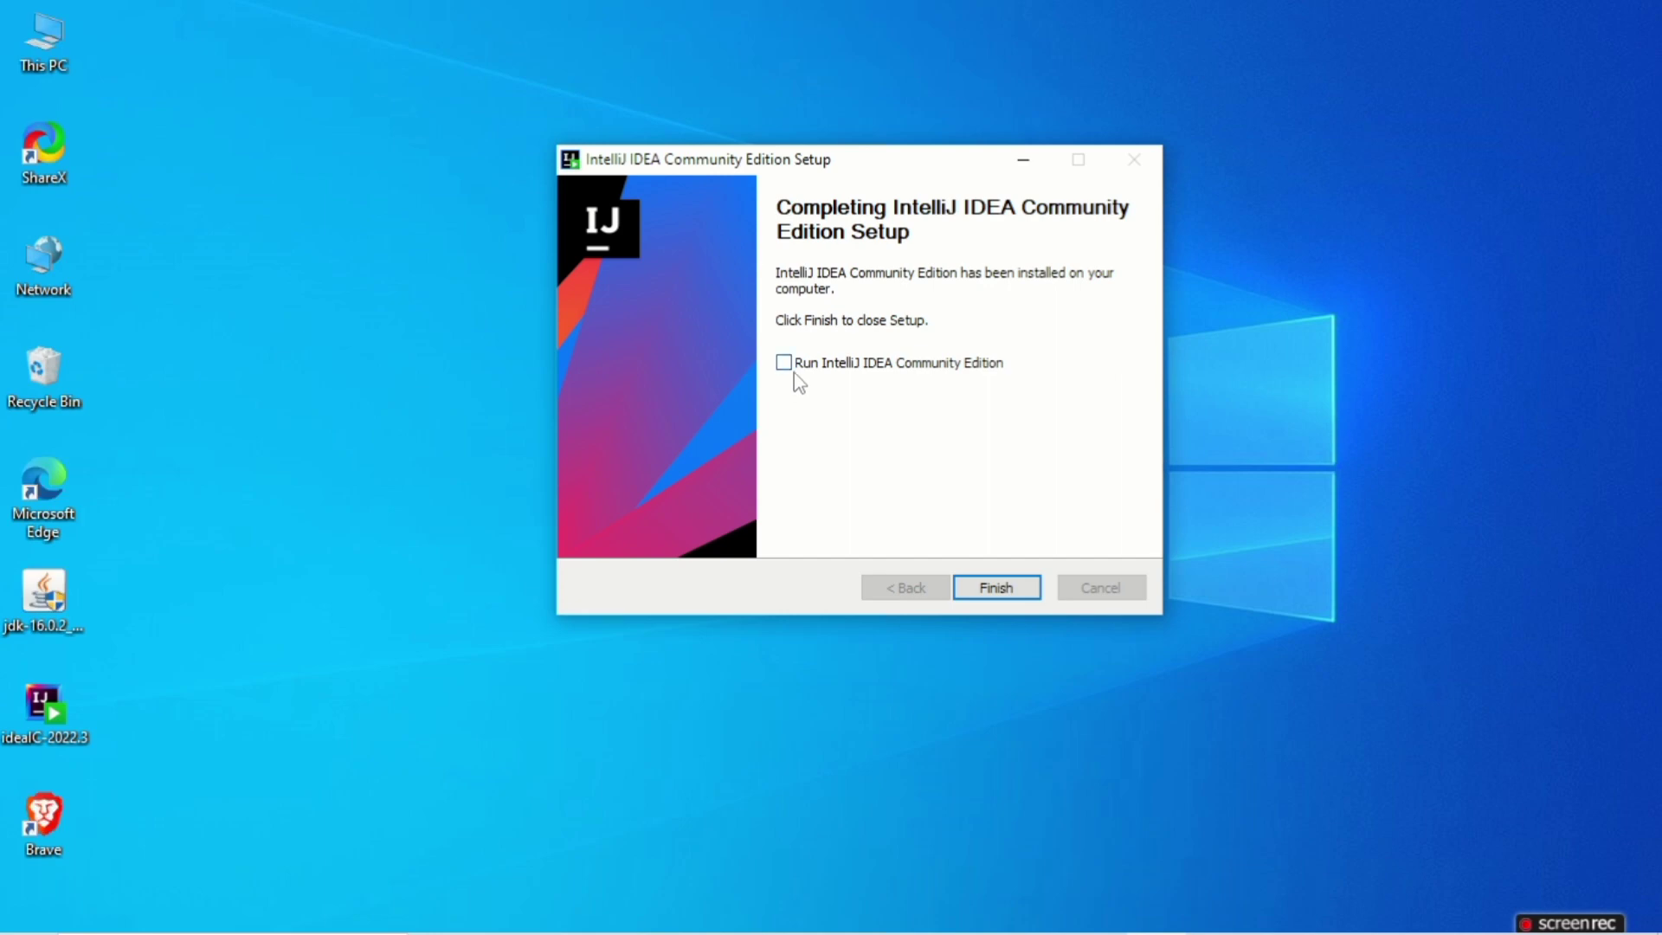
Finish the setup with IntelliJ IDEA Community Edition set to run, and start it without importing settings
click(844, 365)
click(1004, 589)
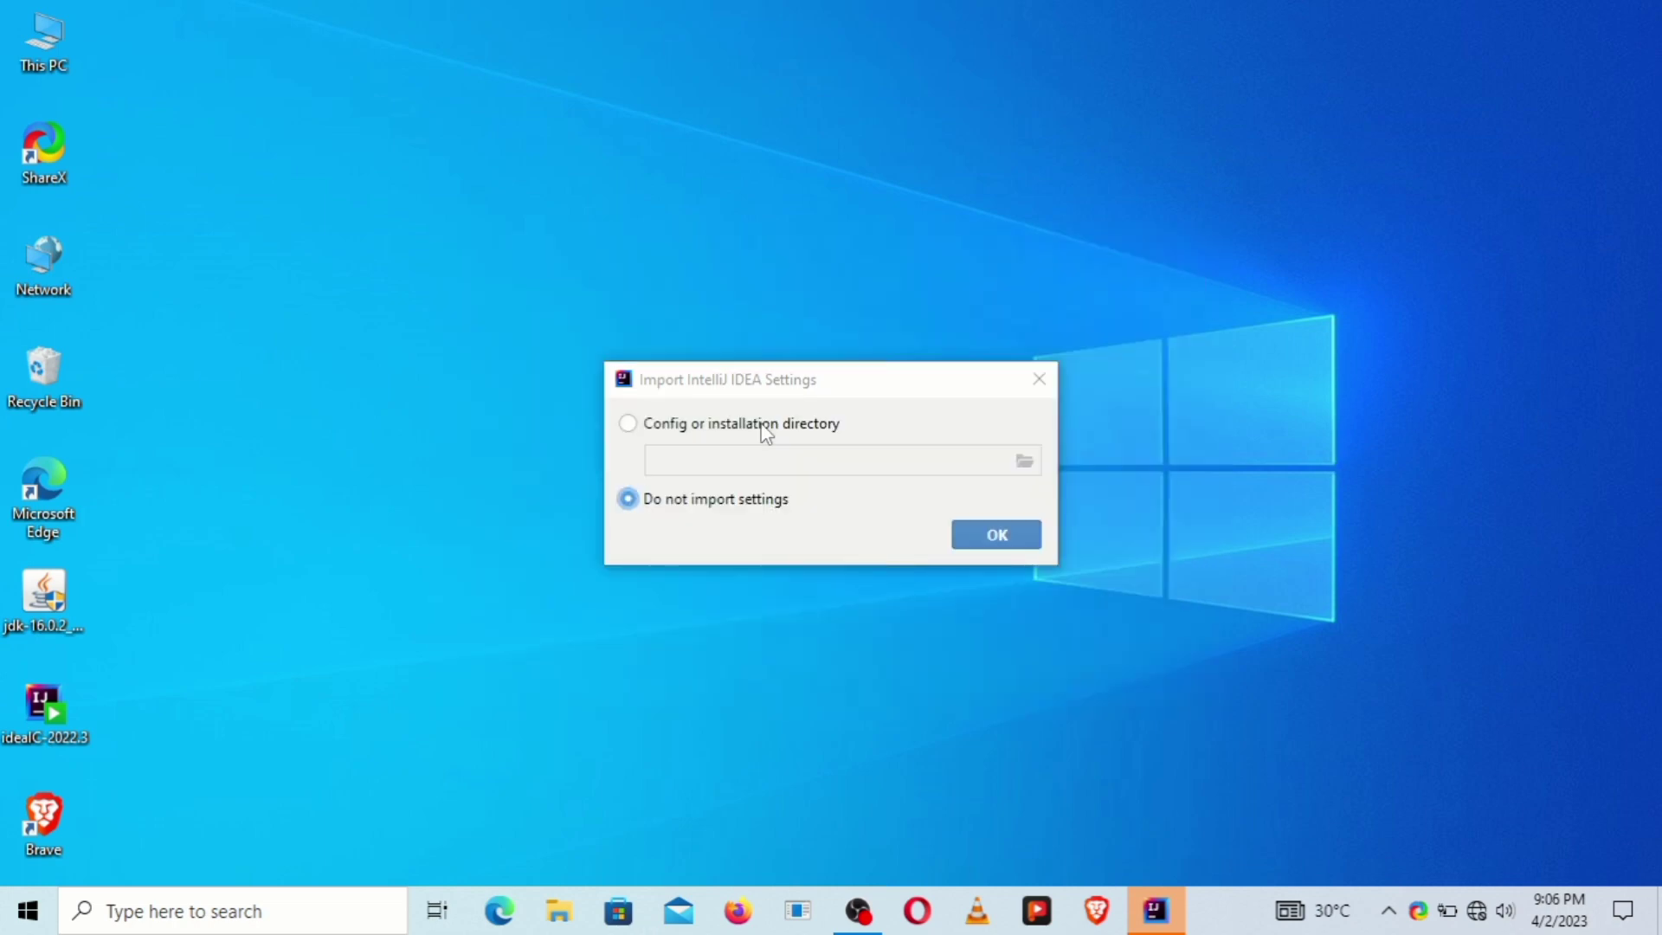
click(989, 533)
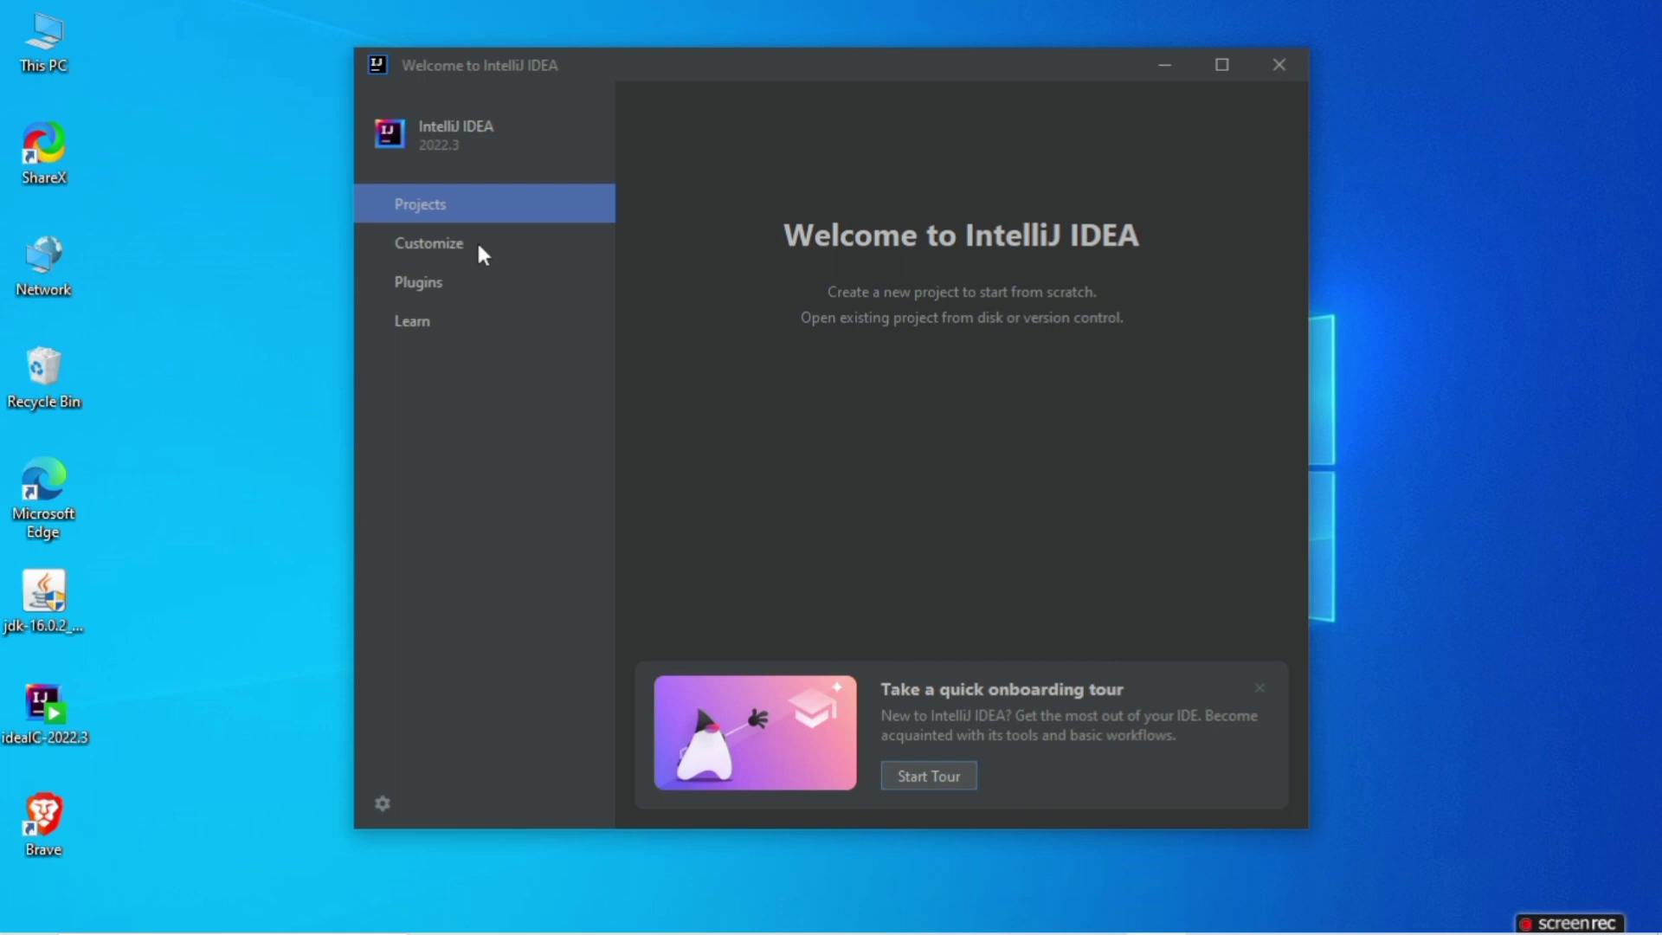
Customize the IDE by setting its color theme to IntelliJ Light
click(426, 246)
right_click(290, 264)
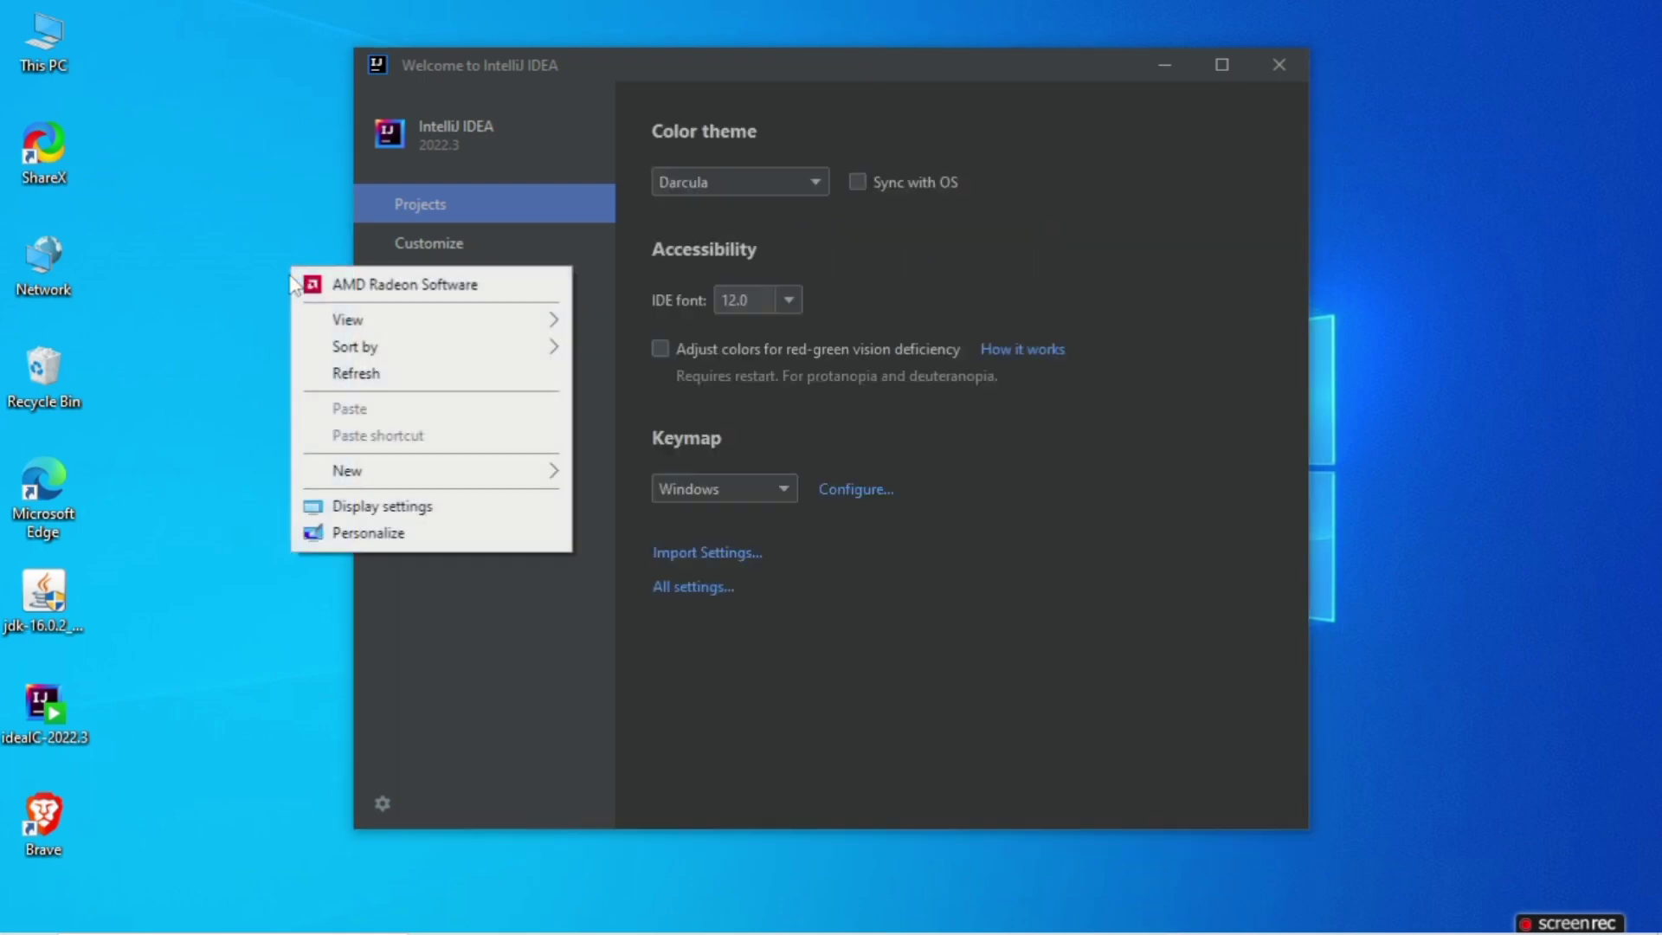
click(332, 372)
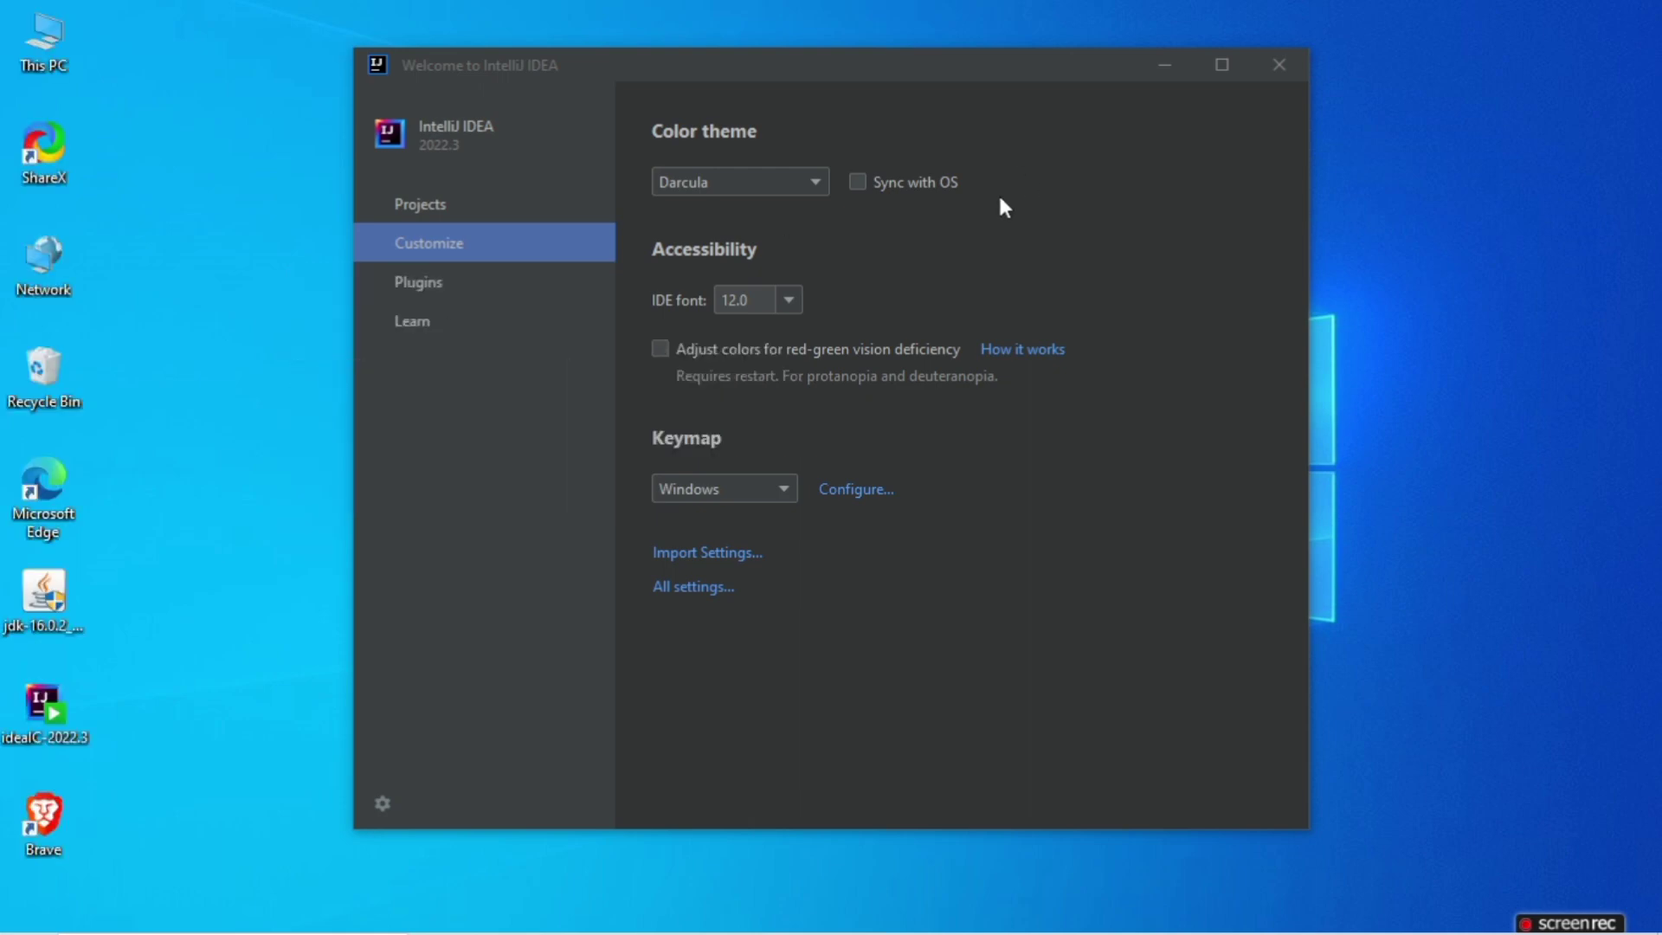
click(817, 182)
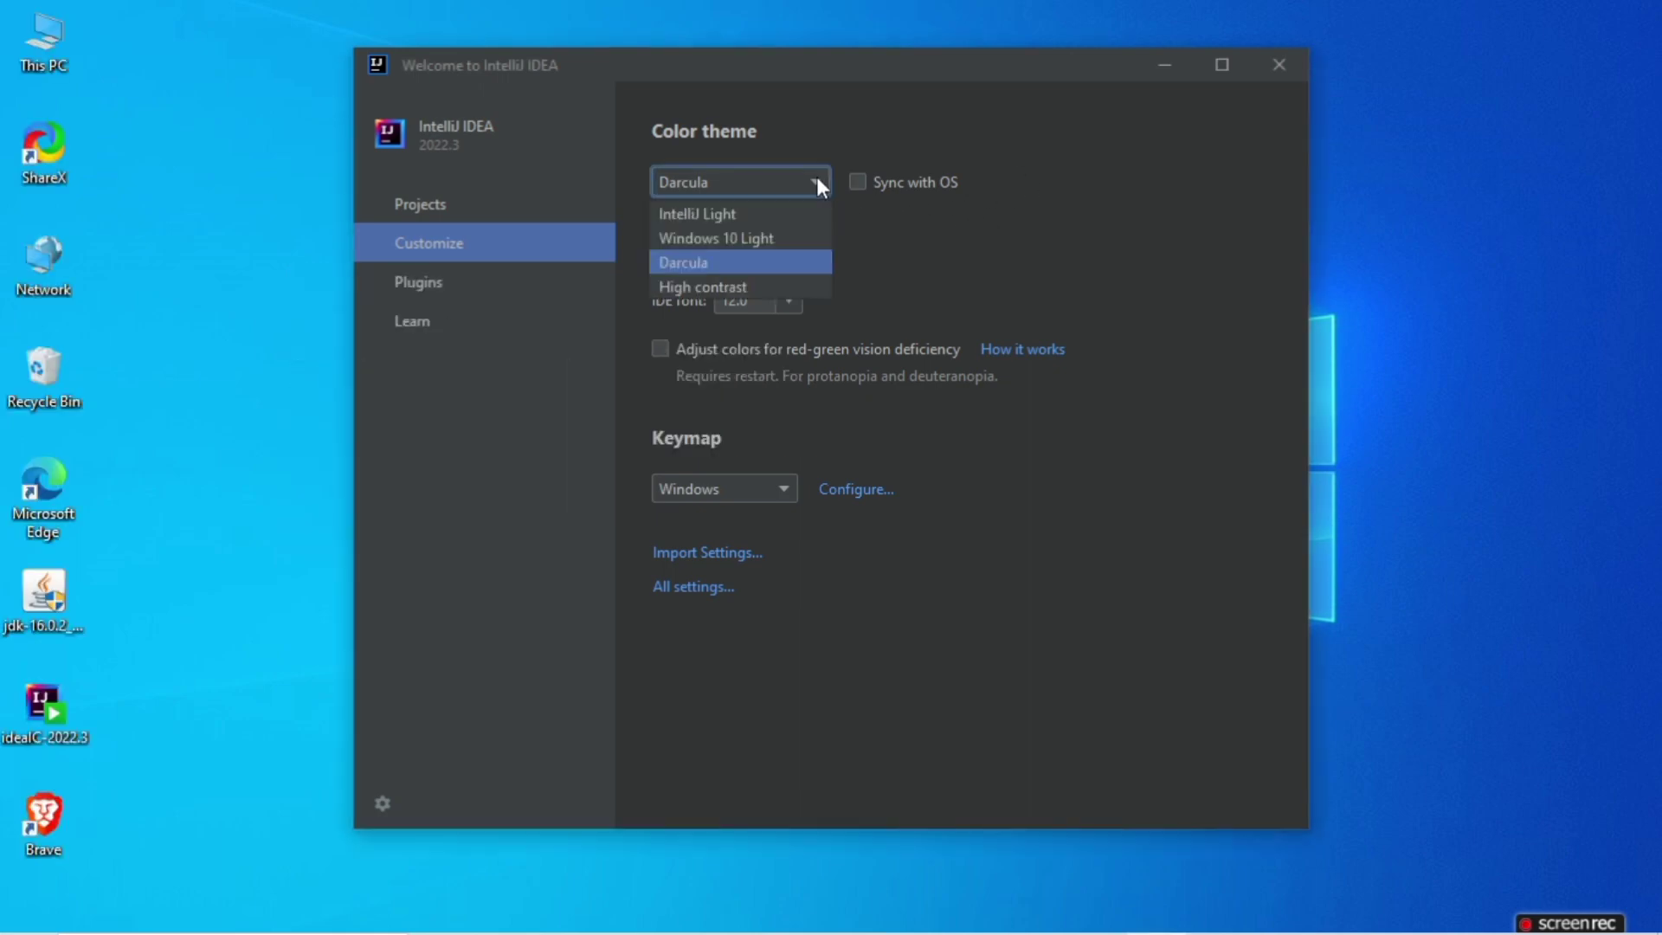
click(783, 222)
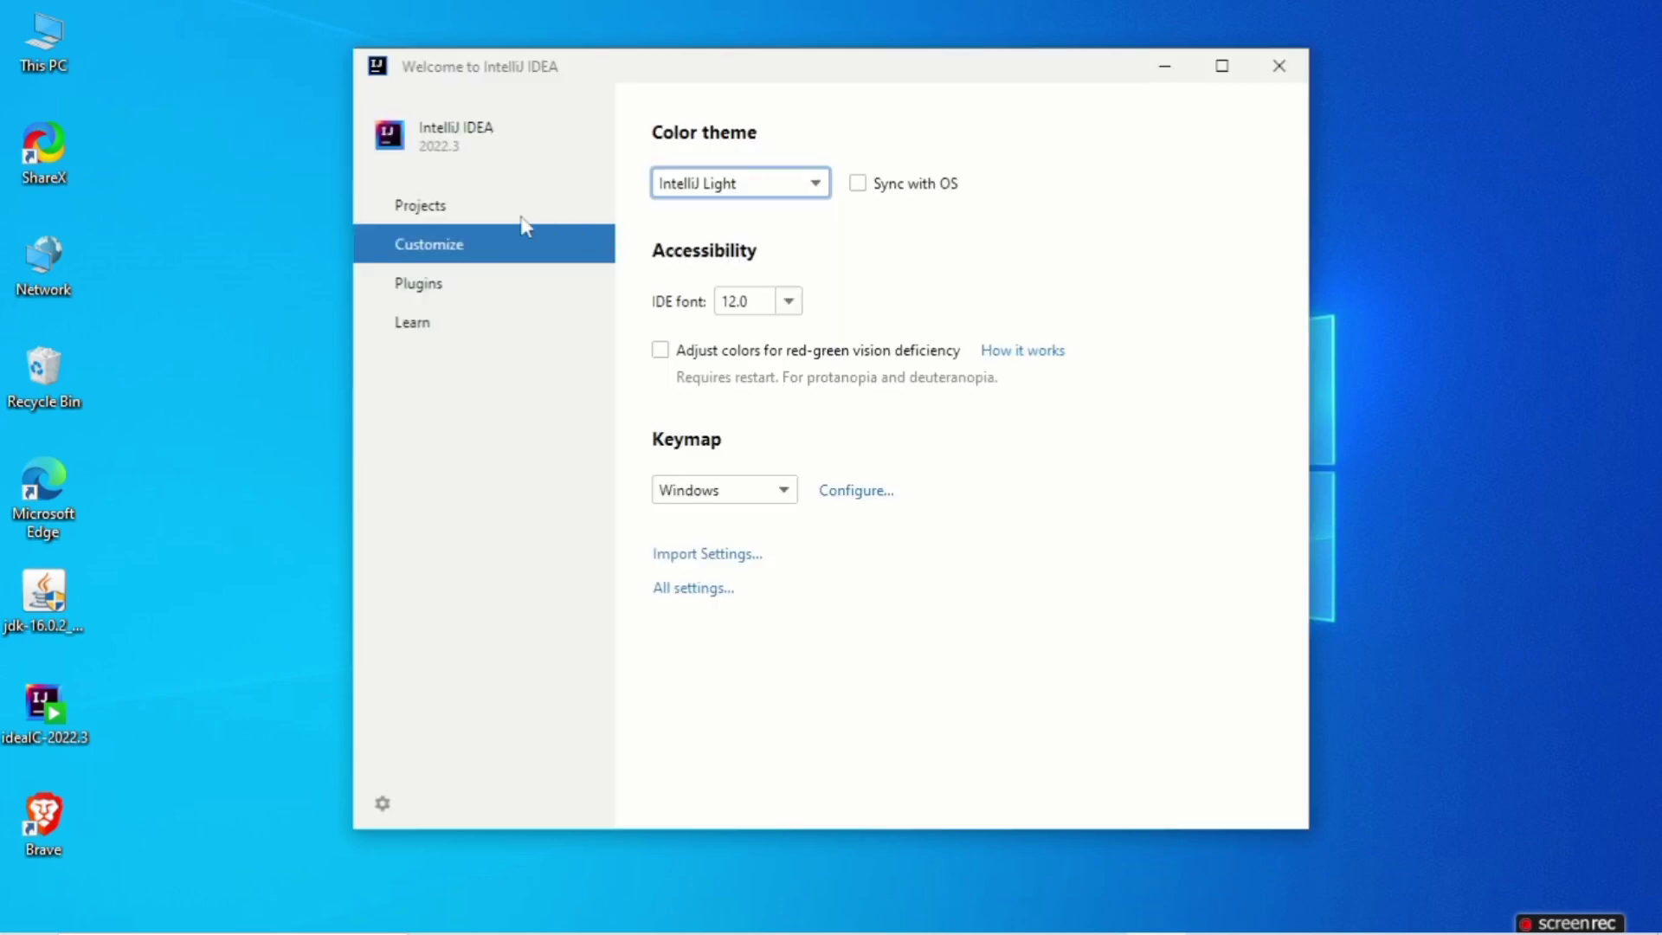
Start a new project with Kotlin as its language and name it codeAche1
click(522, 218)
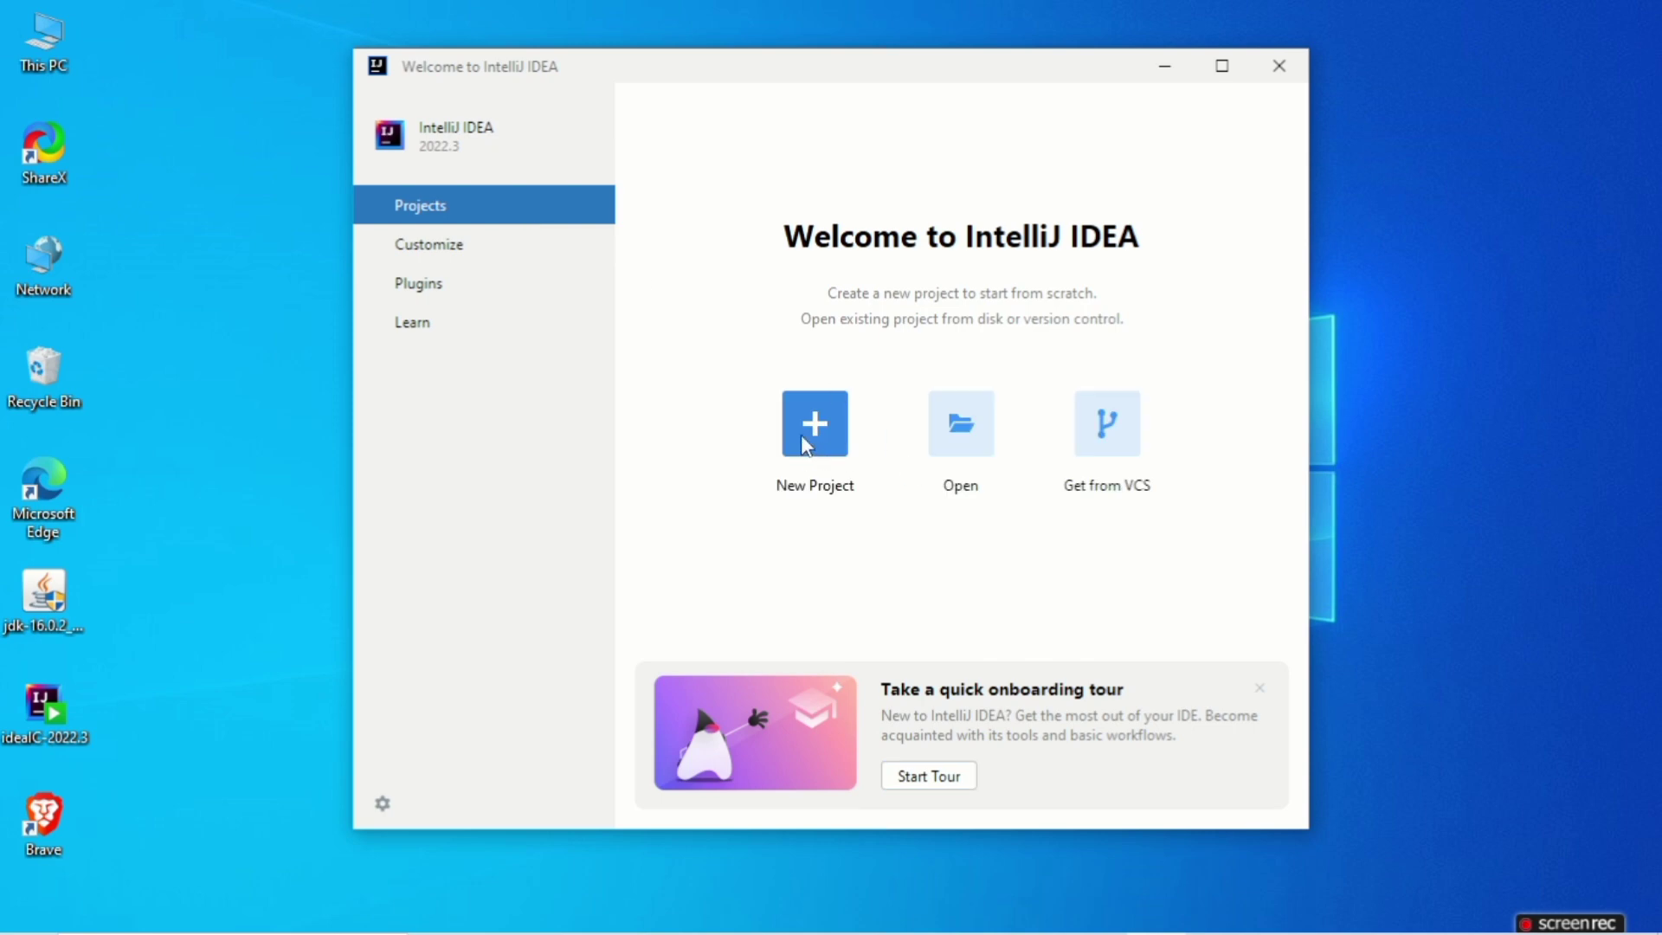
click(804, 440)
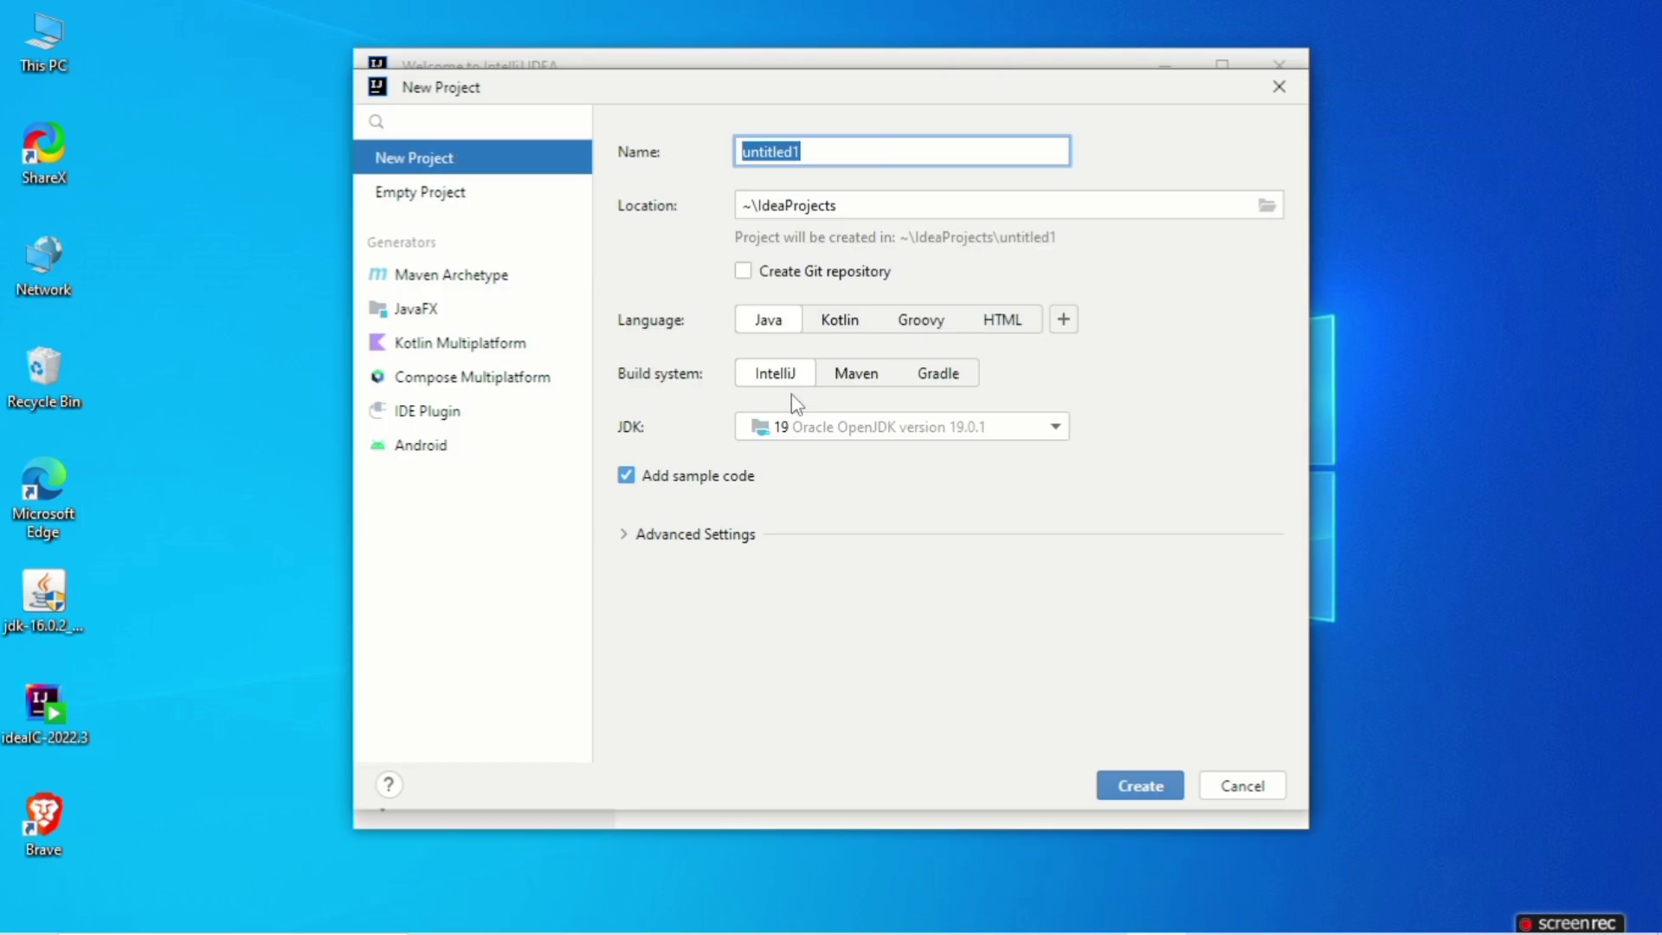
click(833, 326)
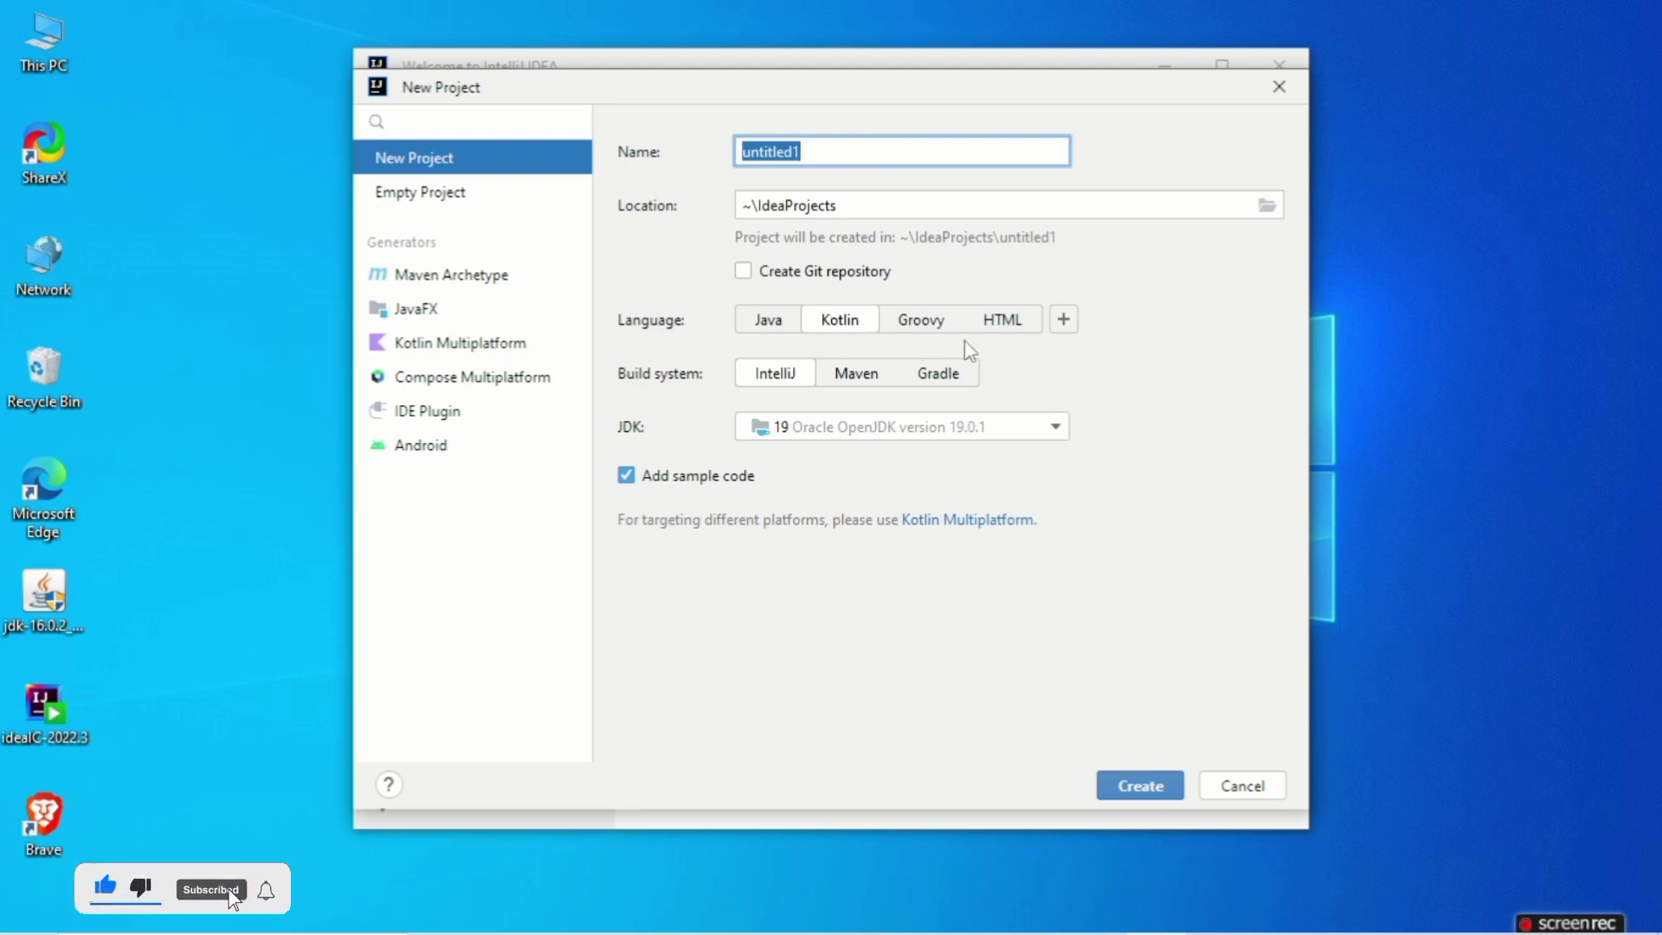
click(863, 140)
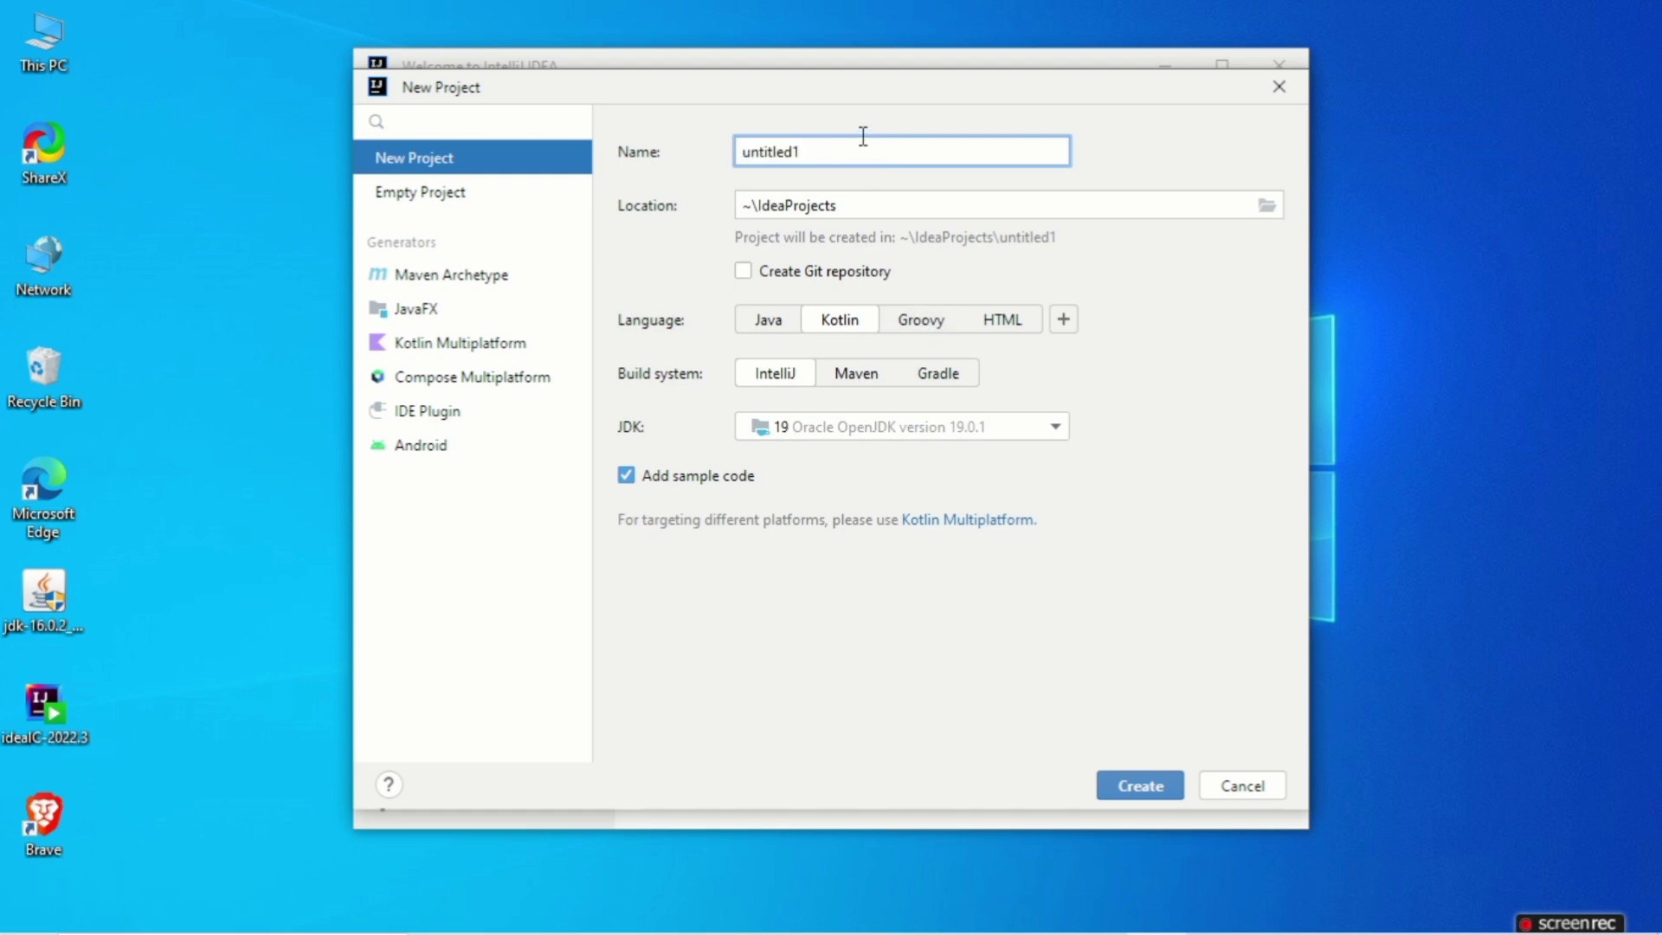
key(ctrl+a)
text(codeAche)
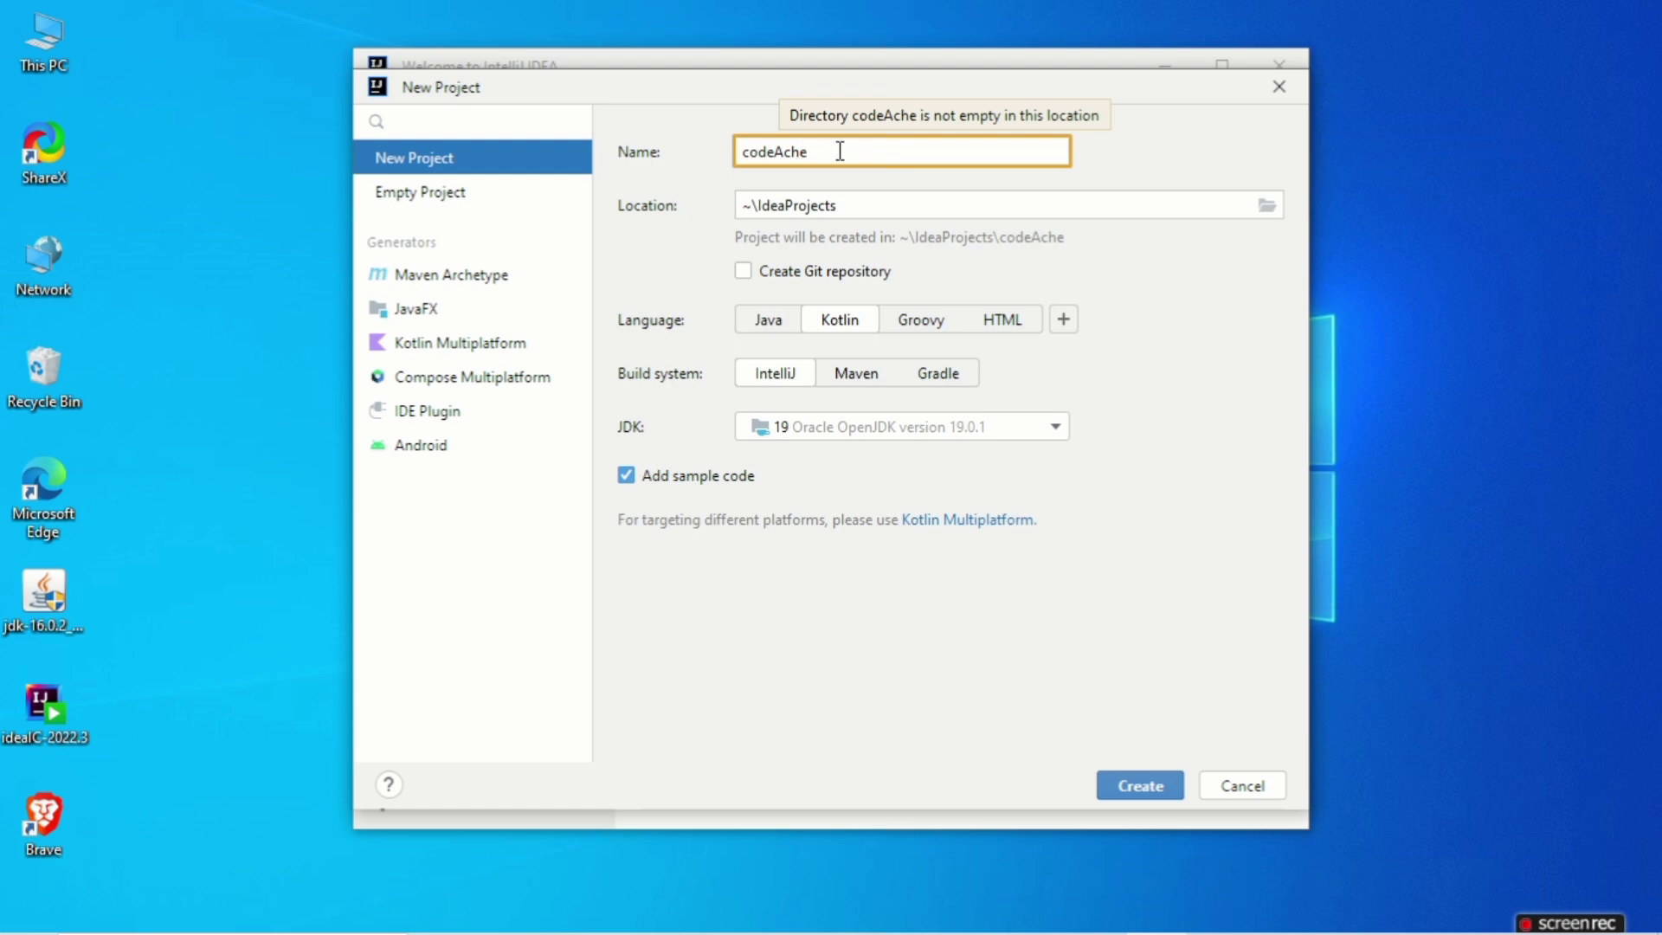
text(1)
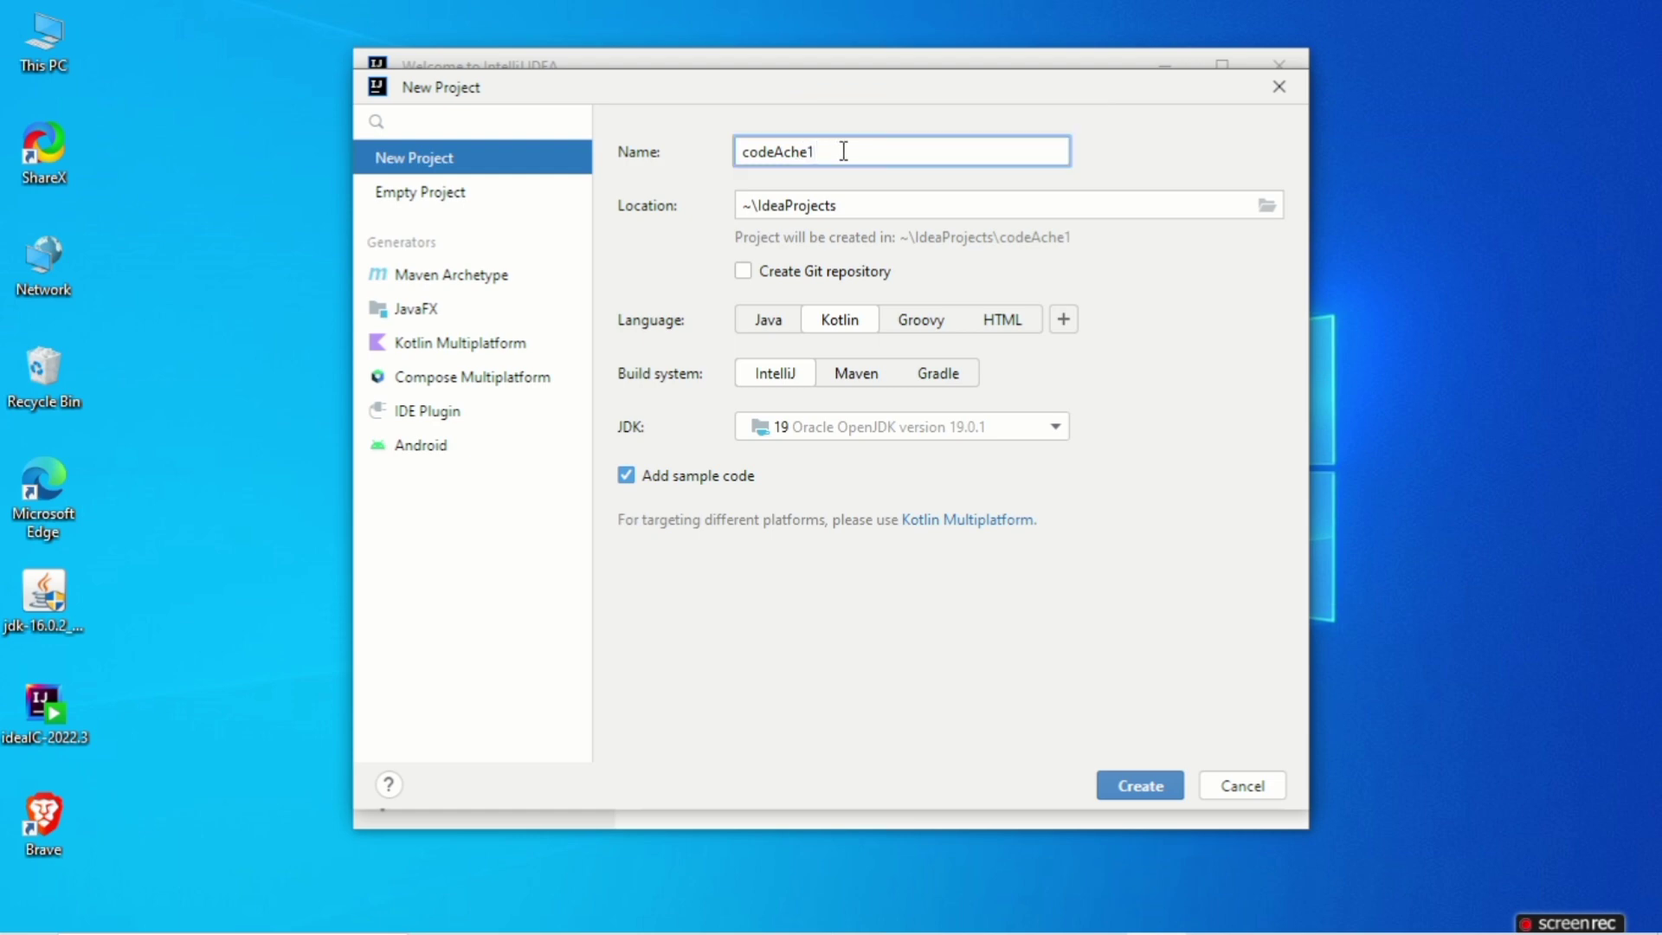
Review the available JDKs, keep 19 Oracle OpenJDK version 19.0.1, and create the project with sample code
click(1056, 428)
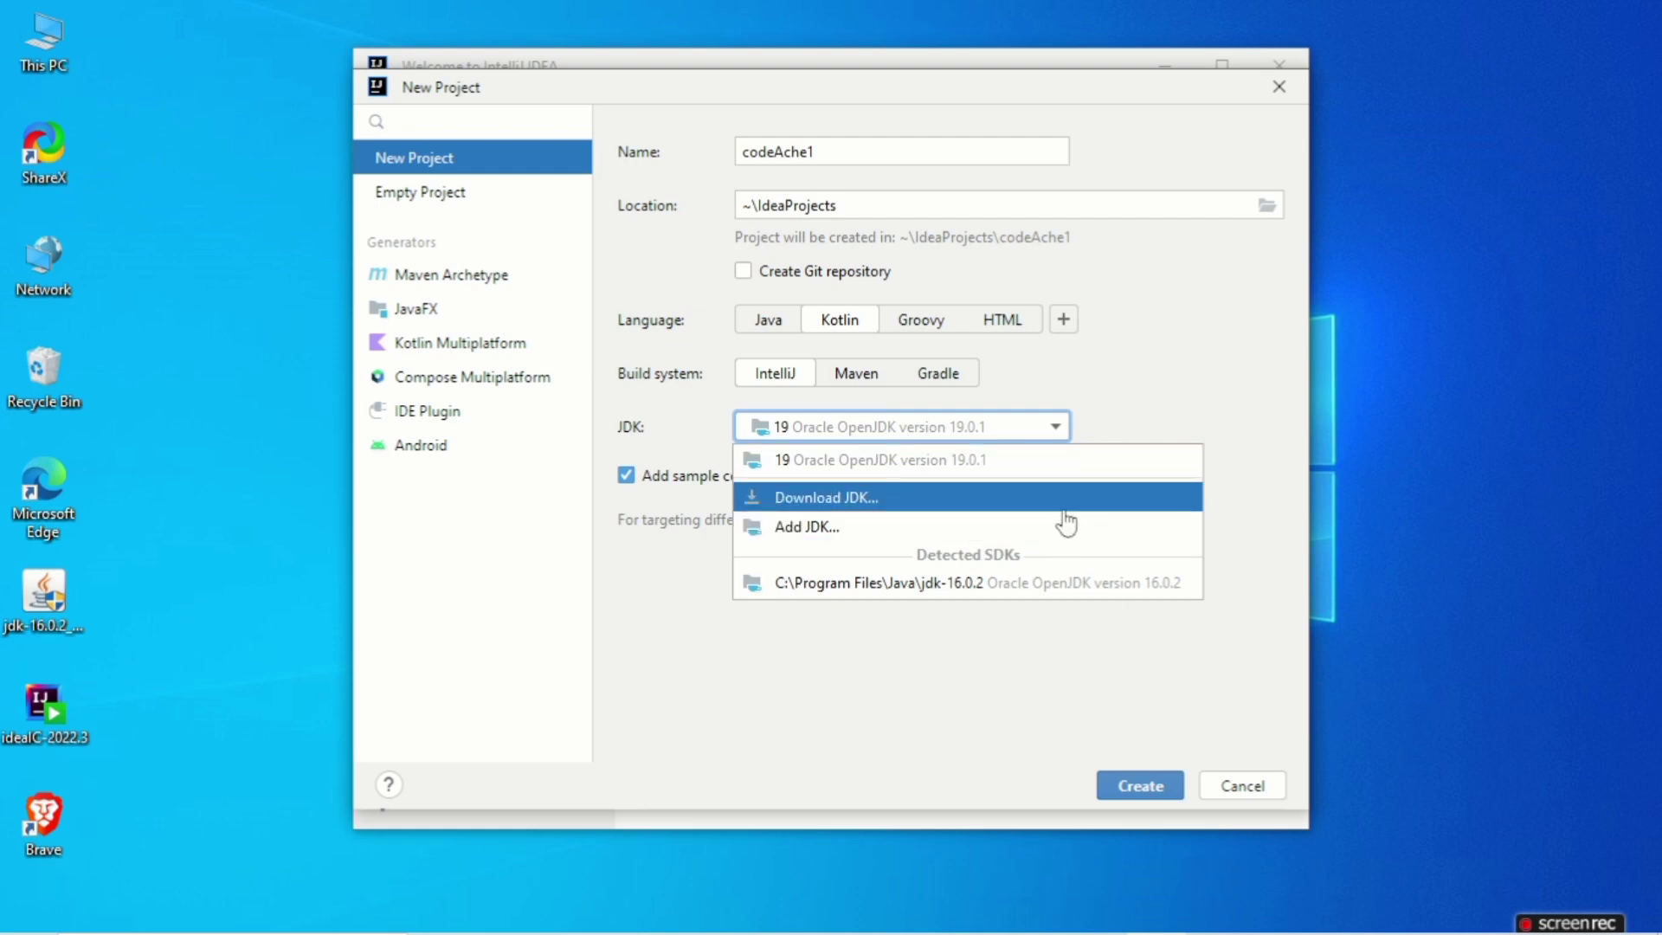
click(1150, 414)
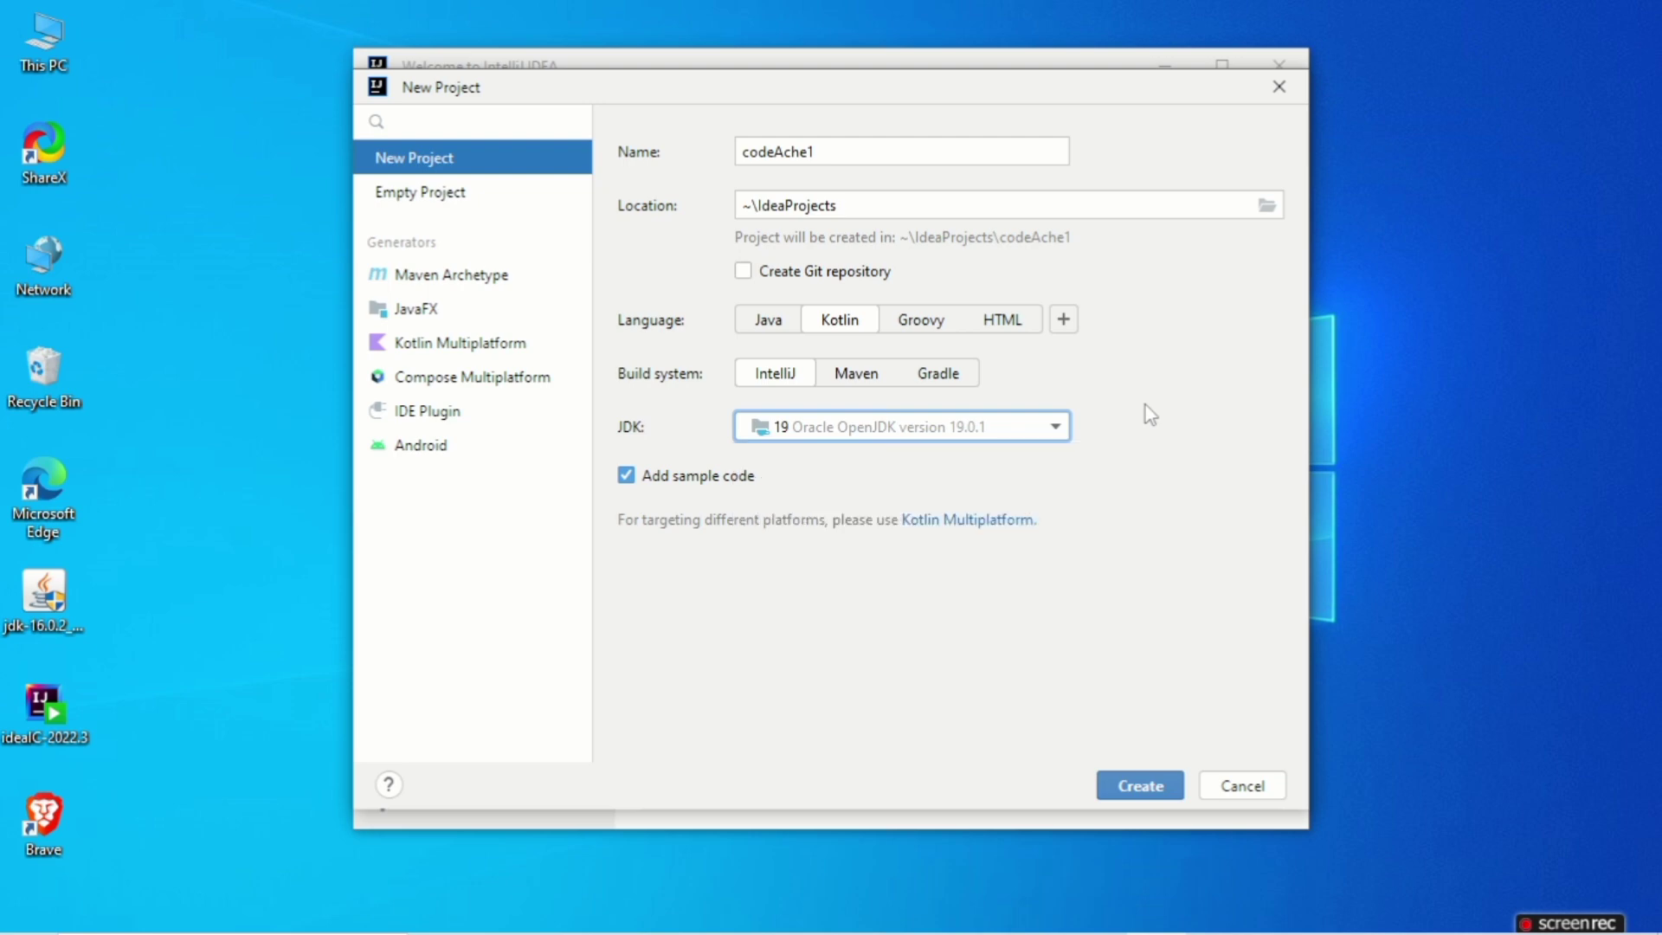
click(1121, 792)
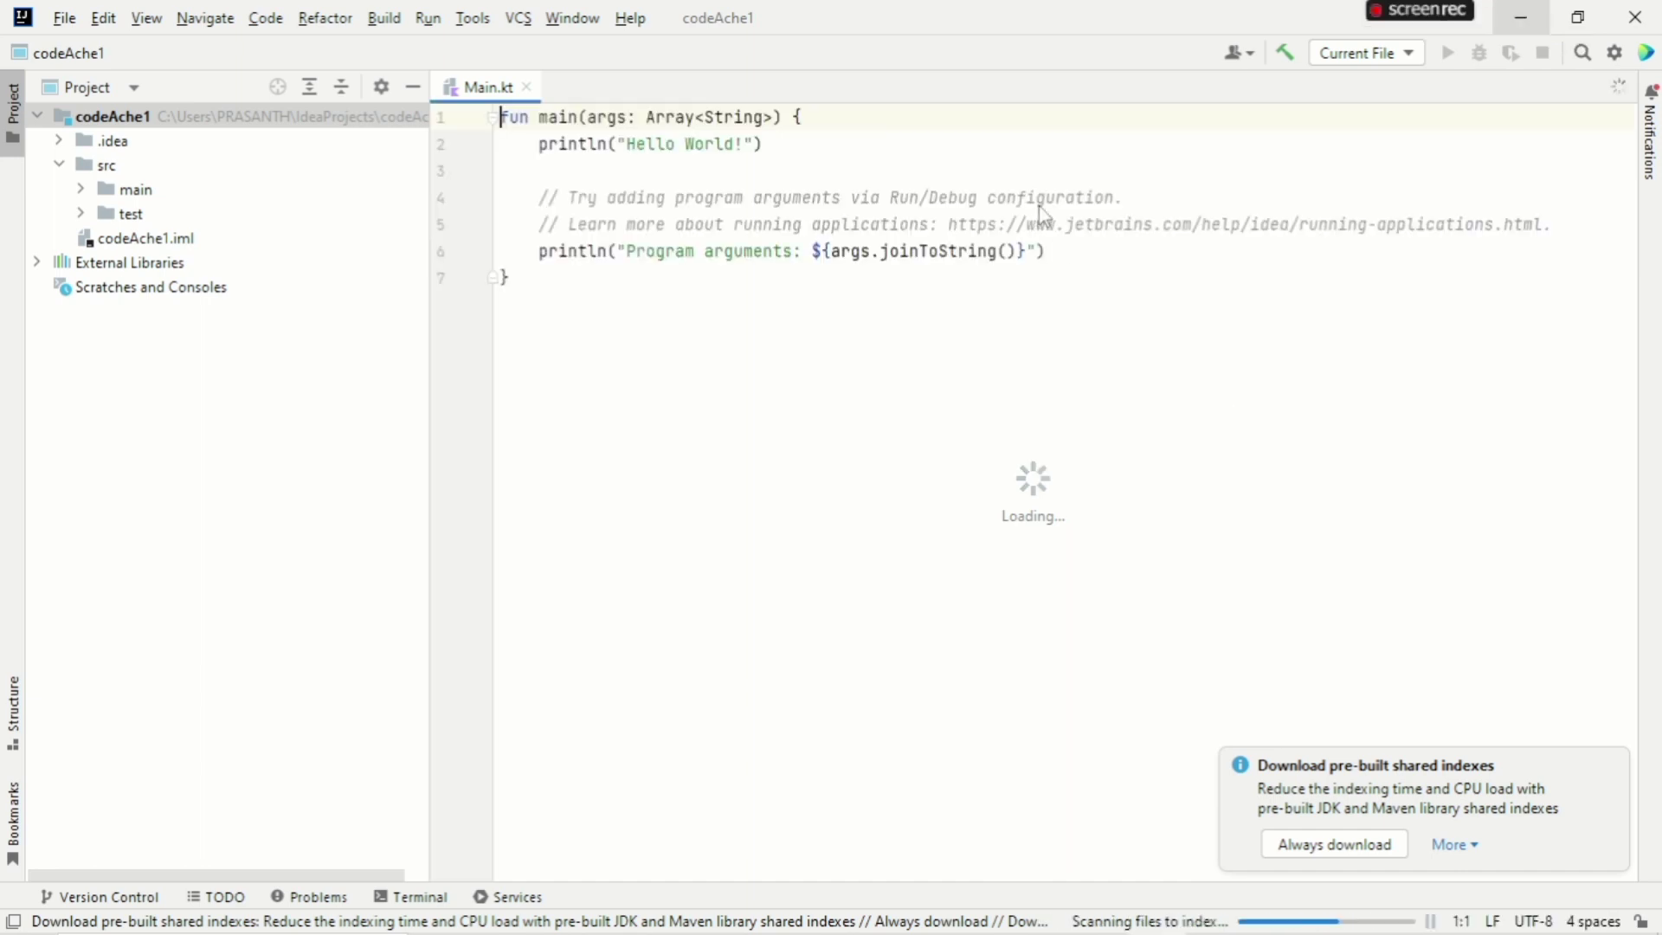
Delete the two comment lines and the blank line between the println statements in Main.kt
drag(1553, 225, 1020, 198)
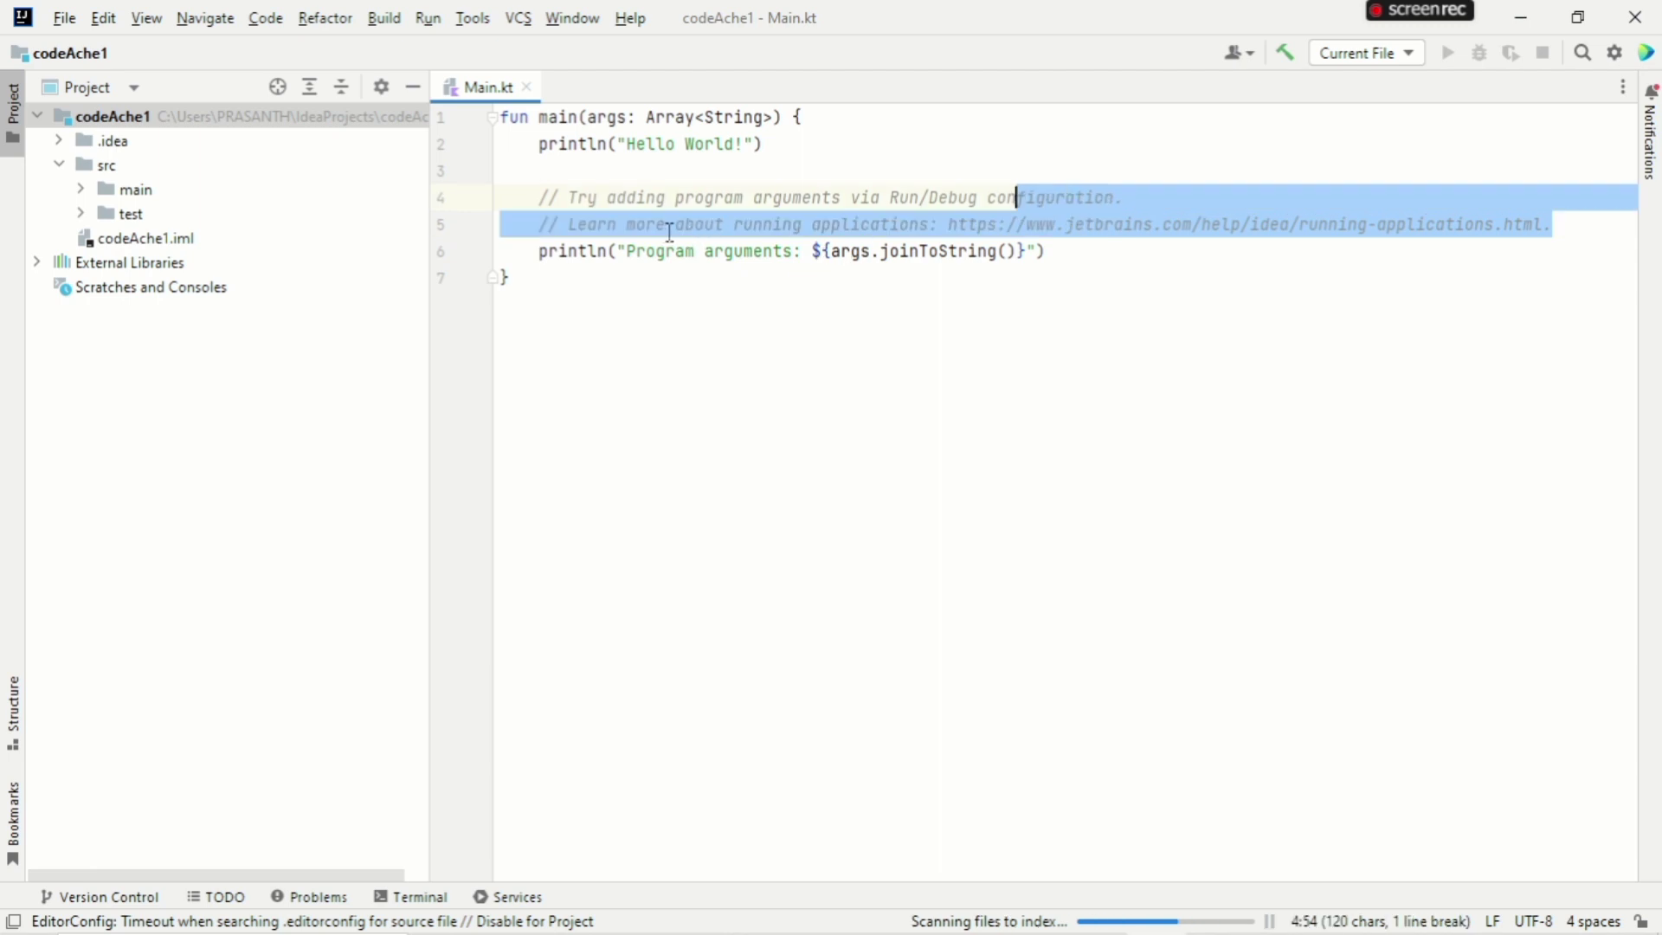
drag(670, 232, 540, 197)
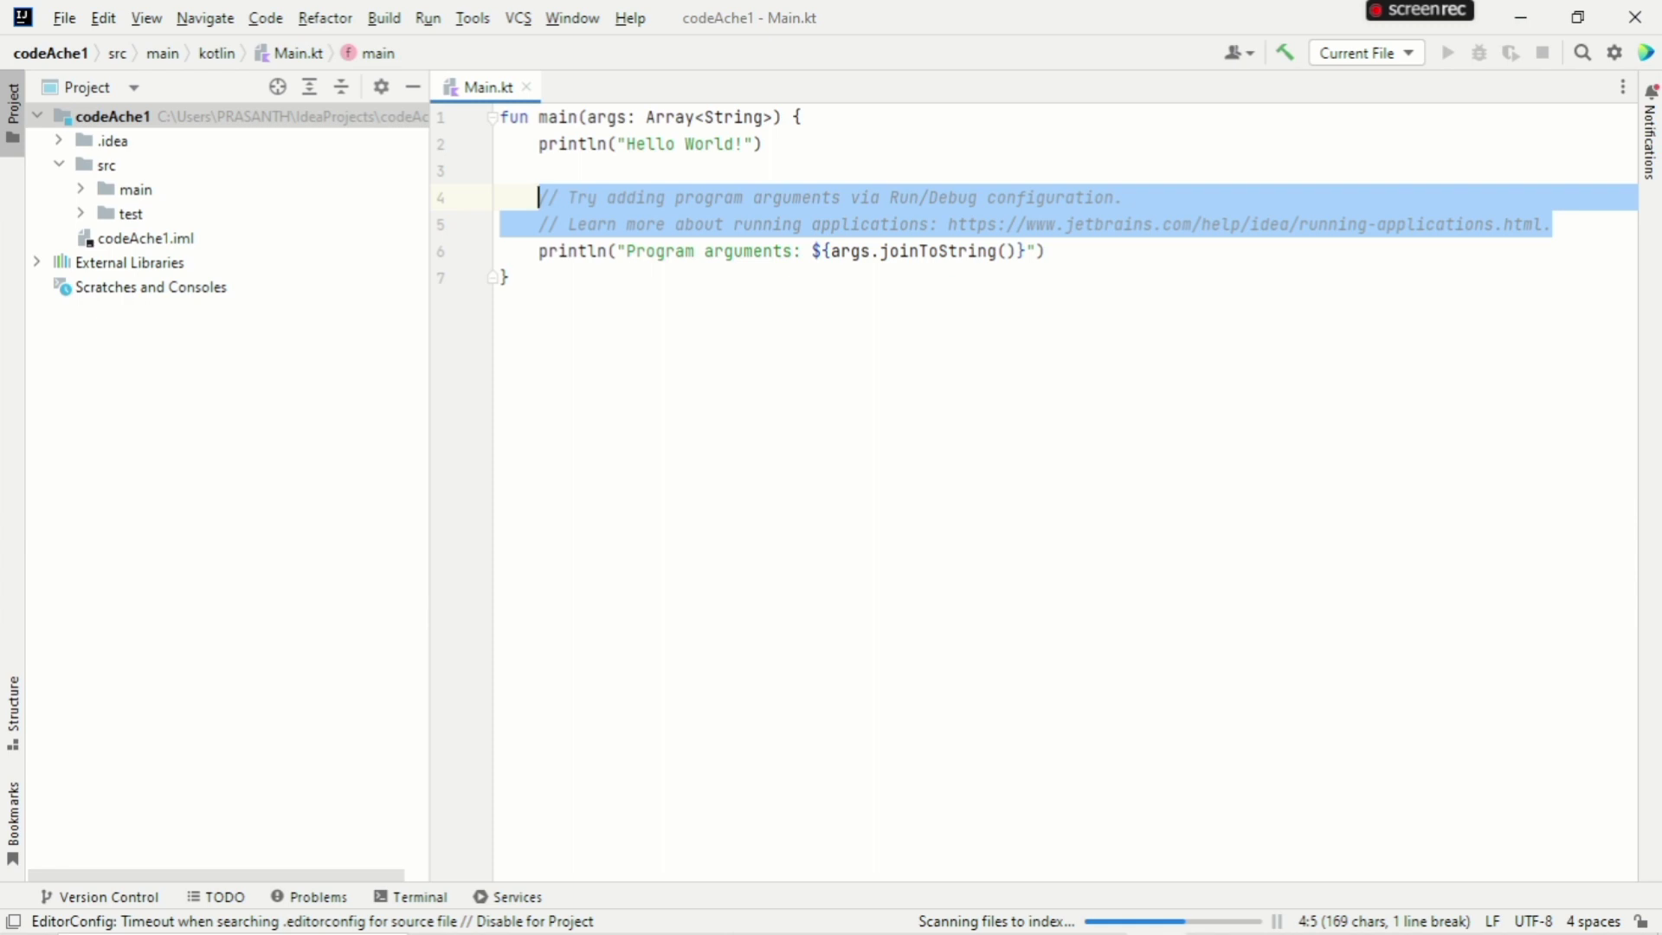
key(BackSpace)
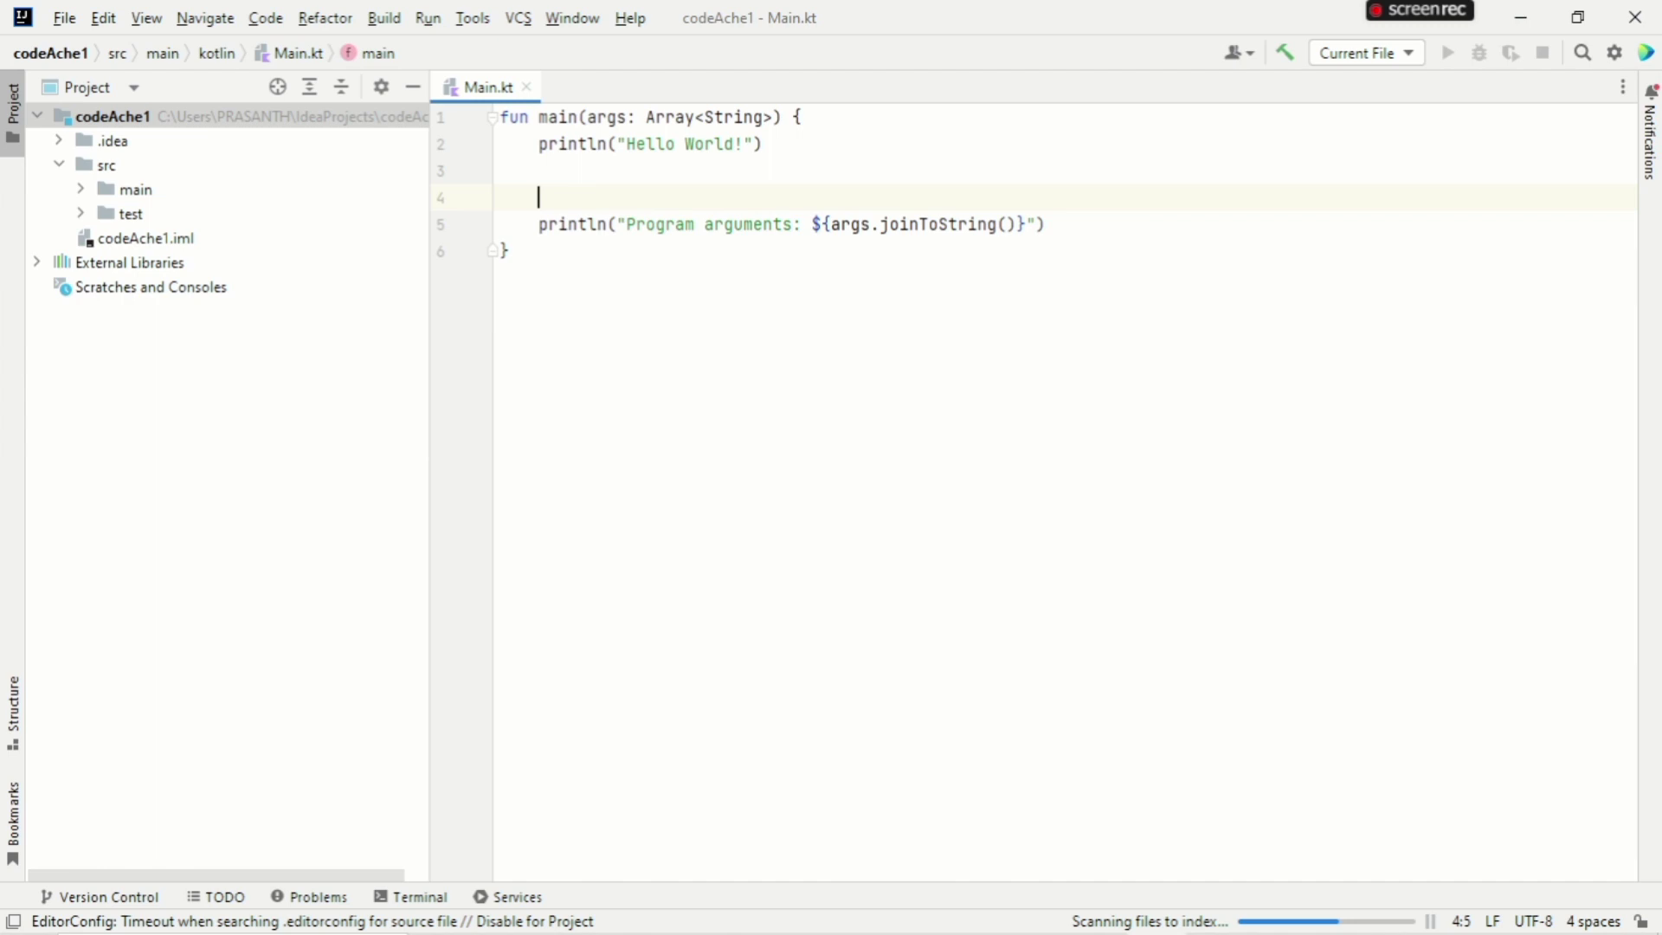
key(BackSpace)
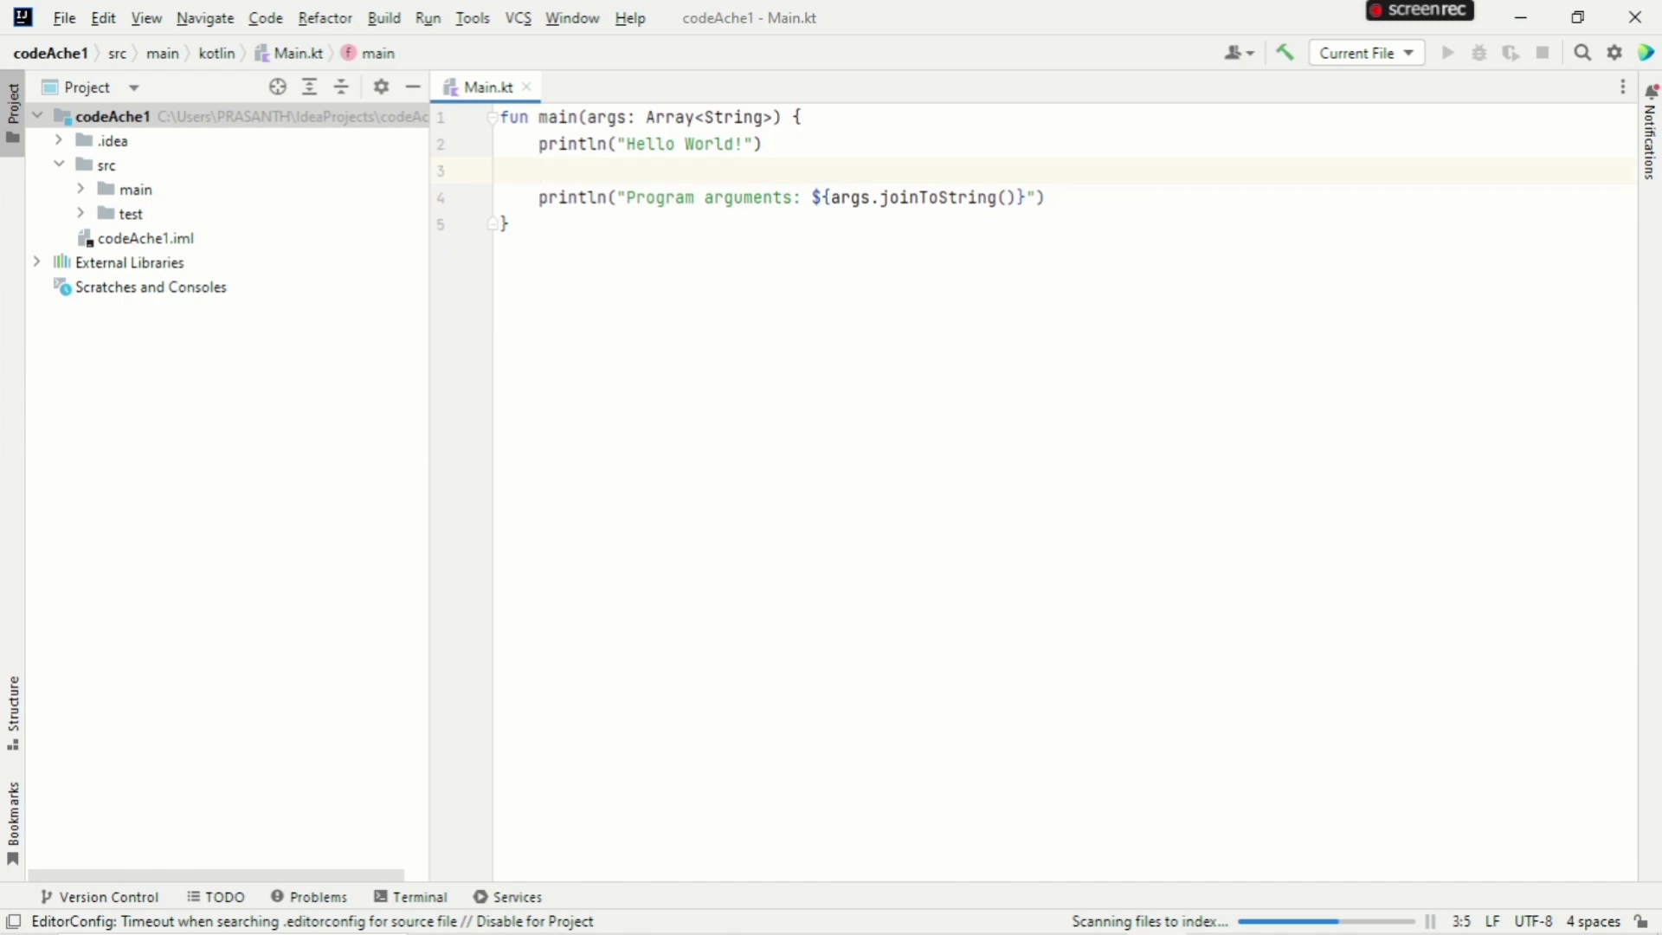
key(BackSpace)
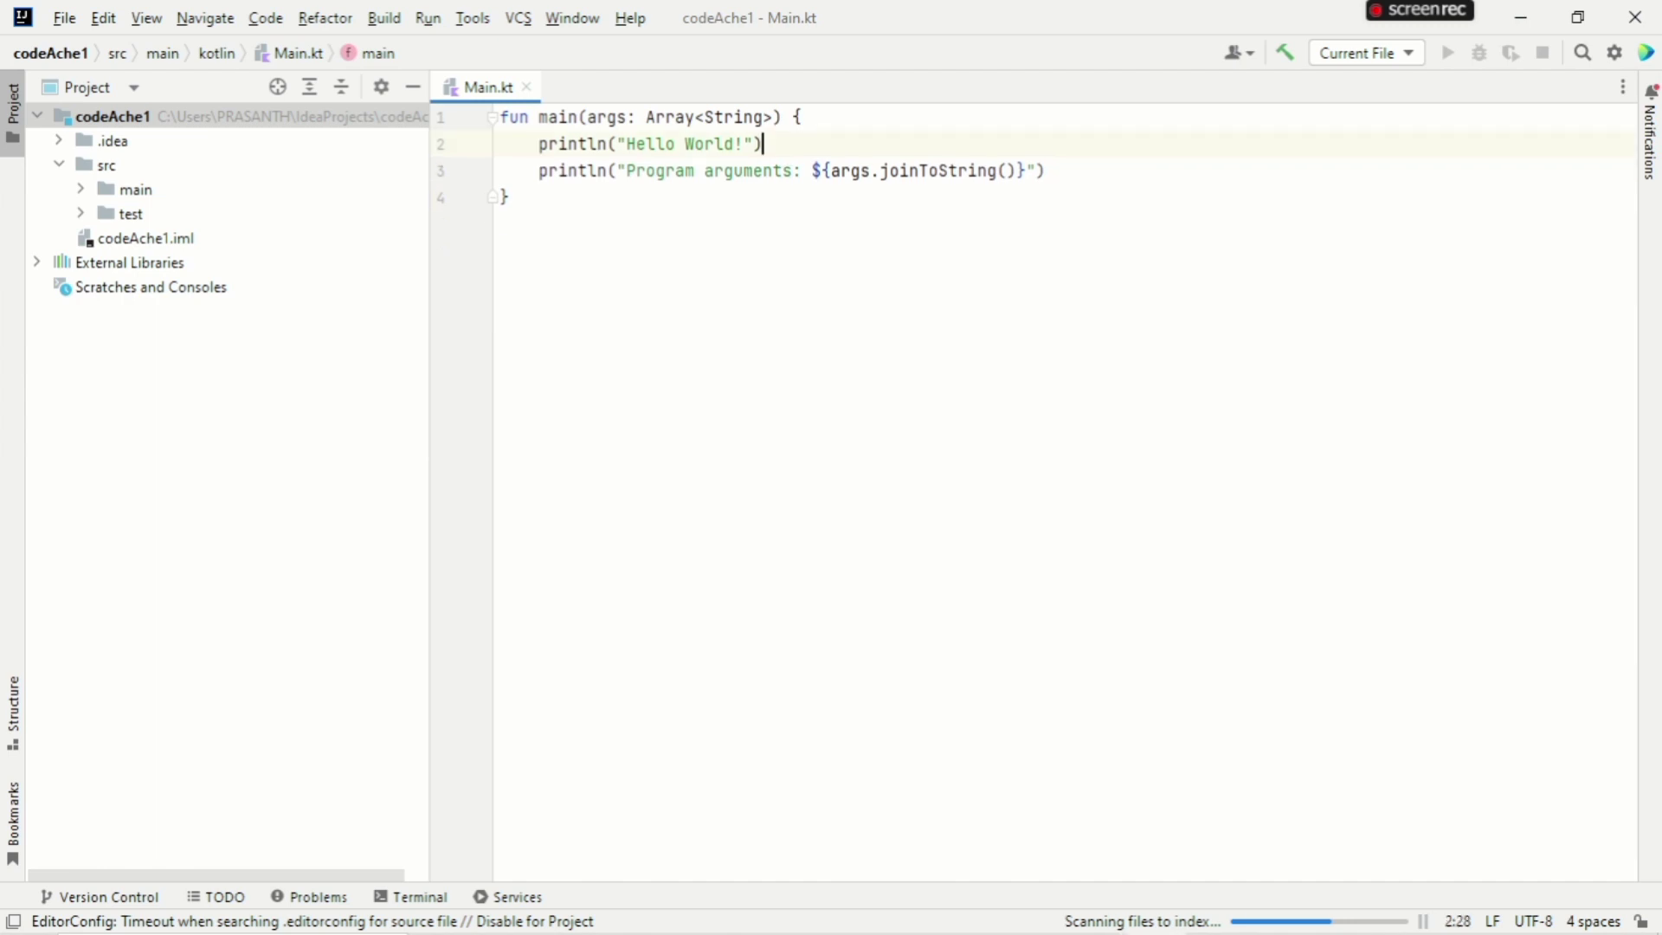
click(795, 259)
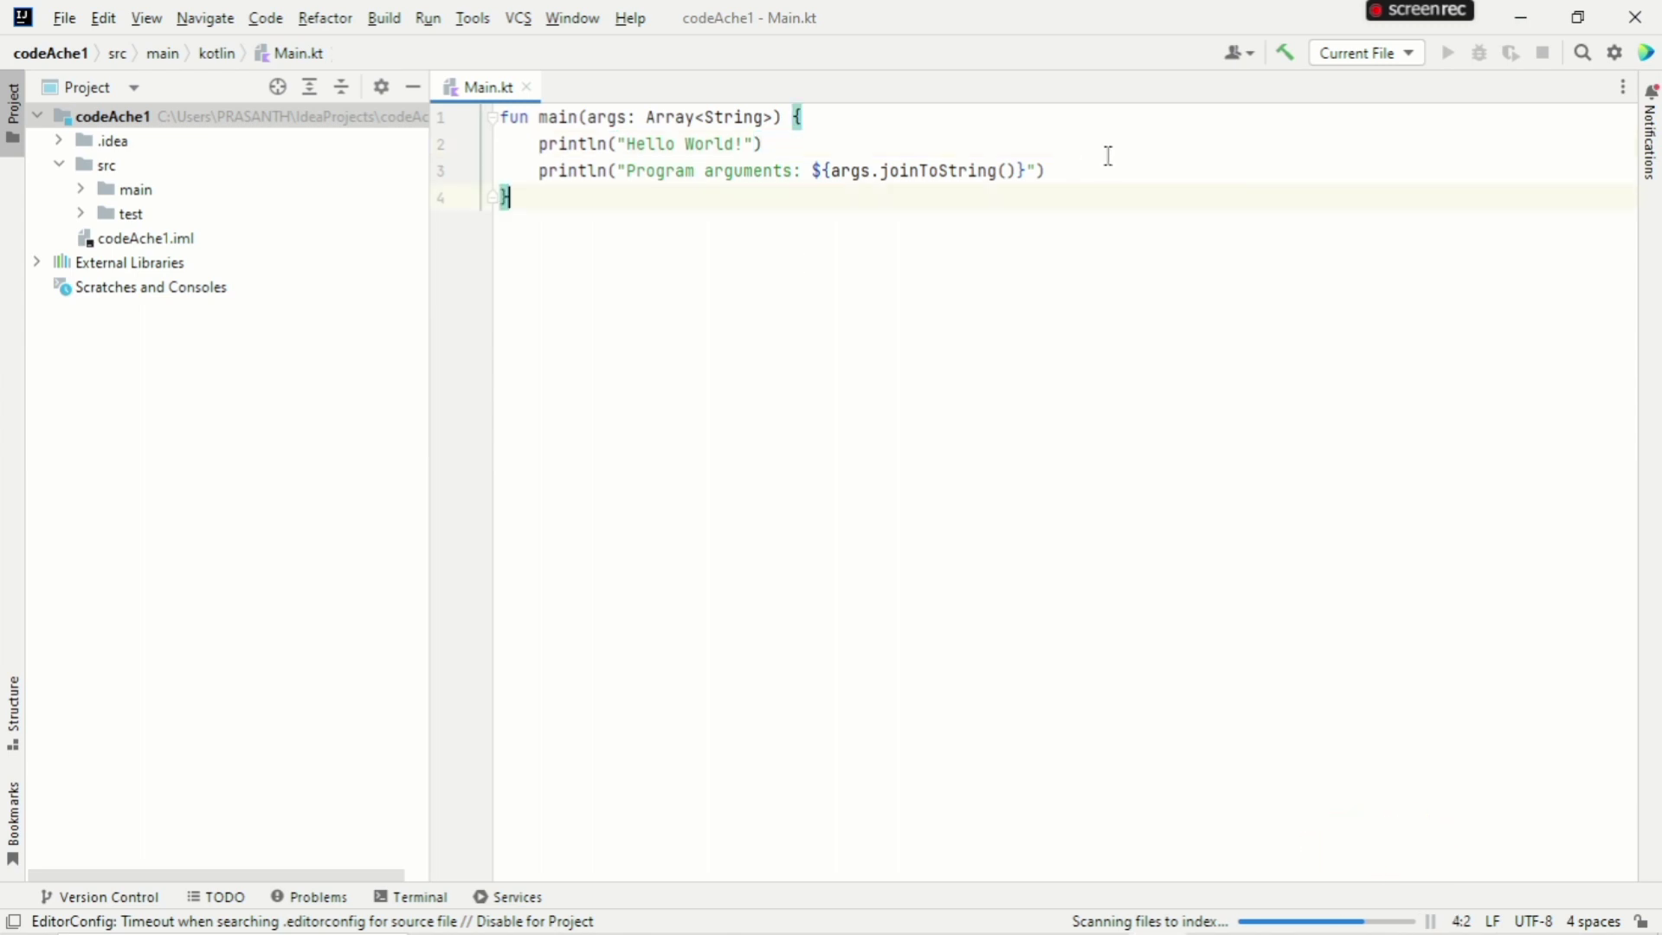
click(1108, 156)
click(1100, 175)
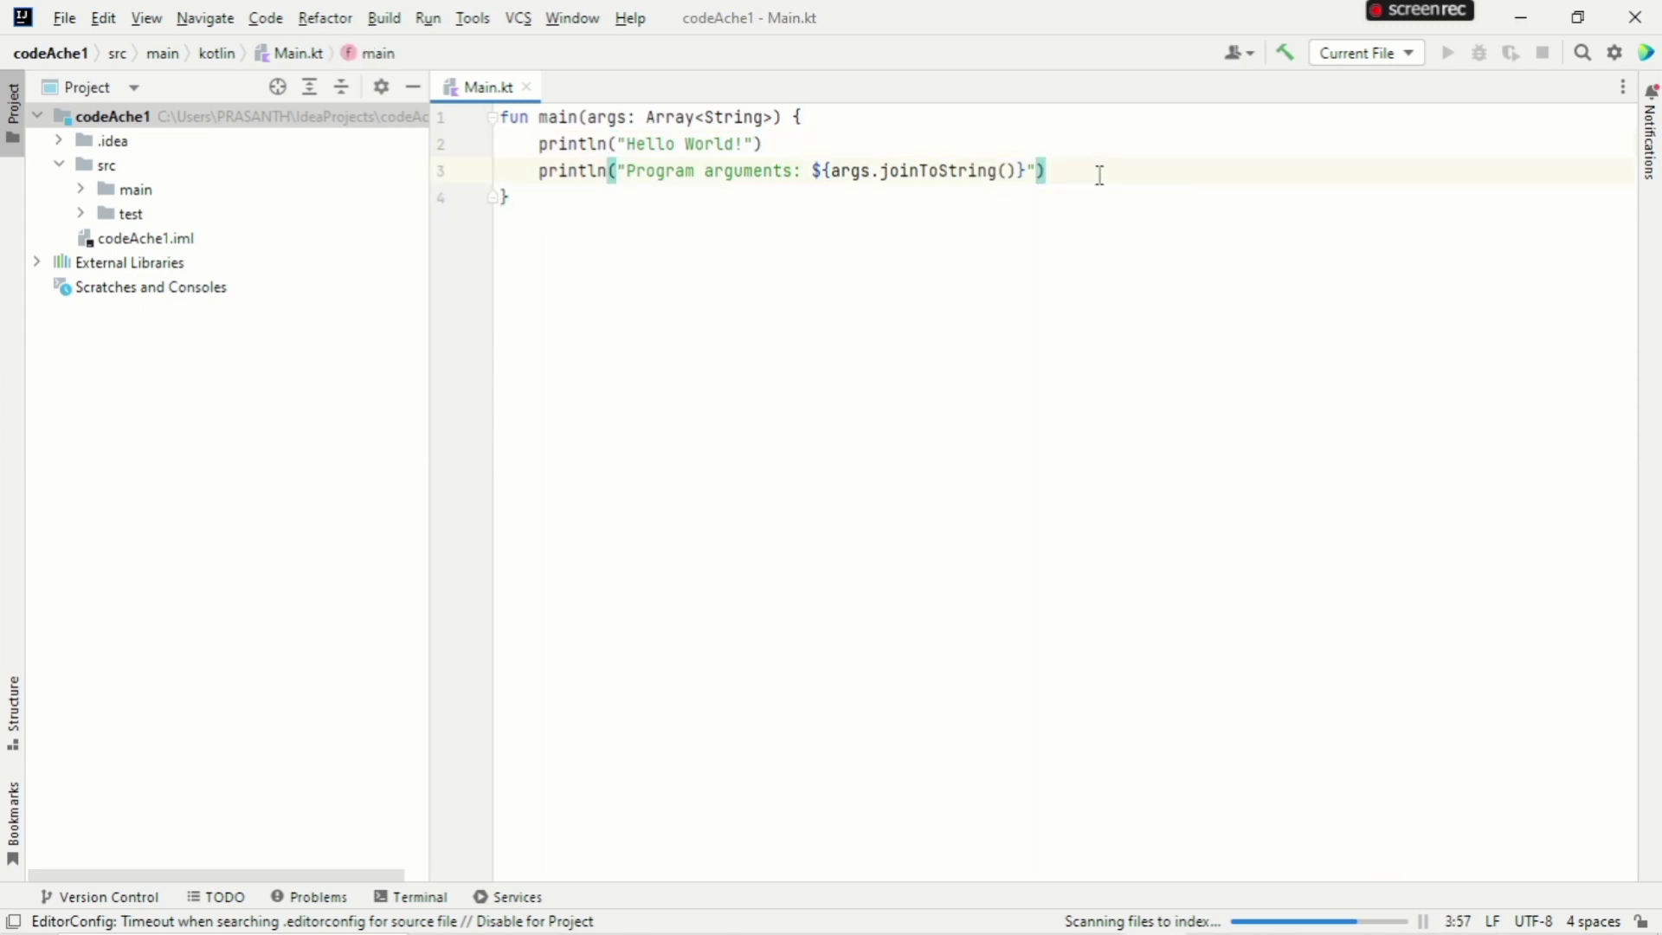
click(1135, 192)
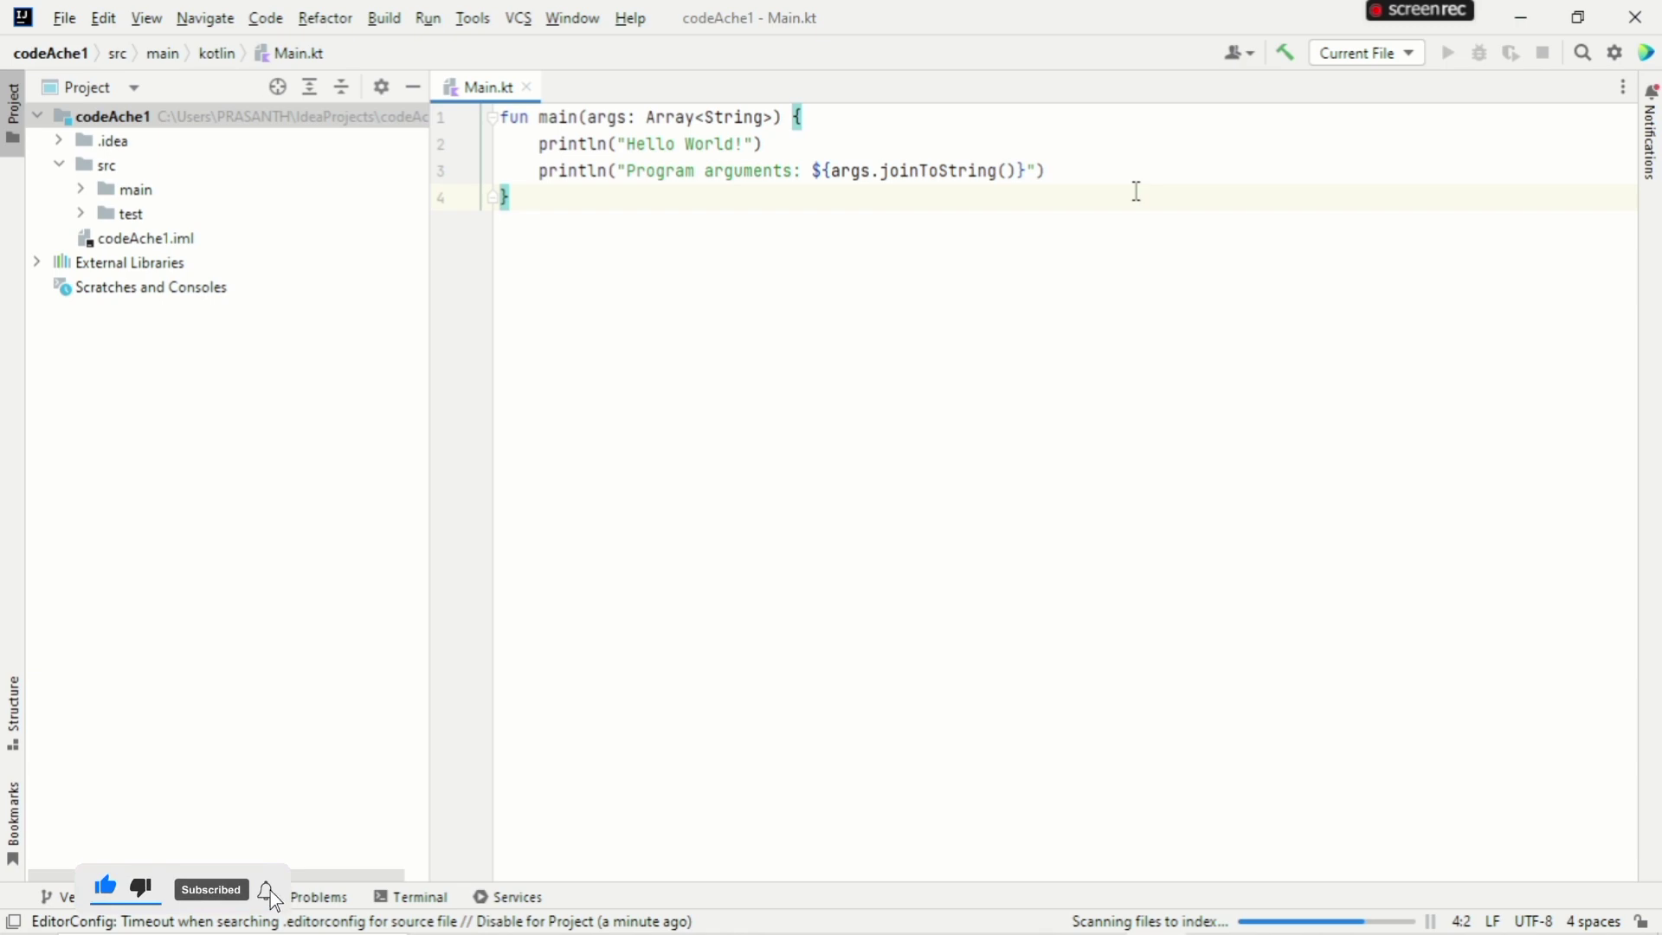
click(1137, 175)
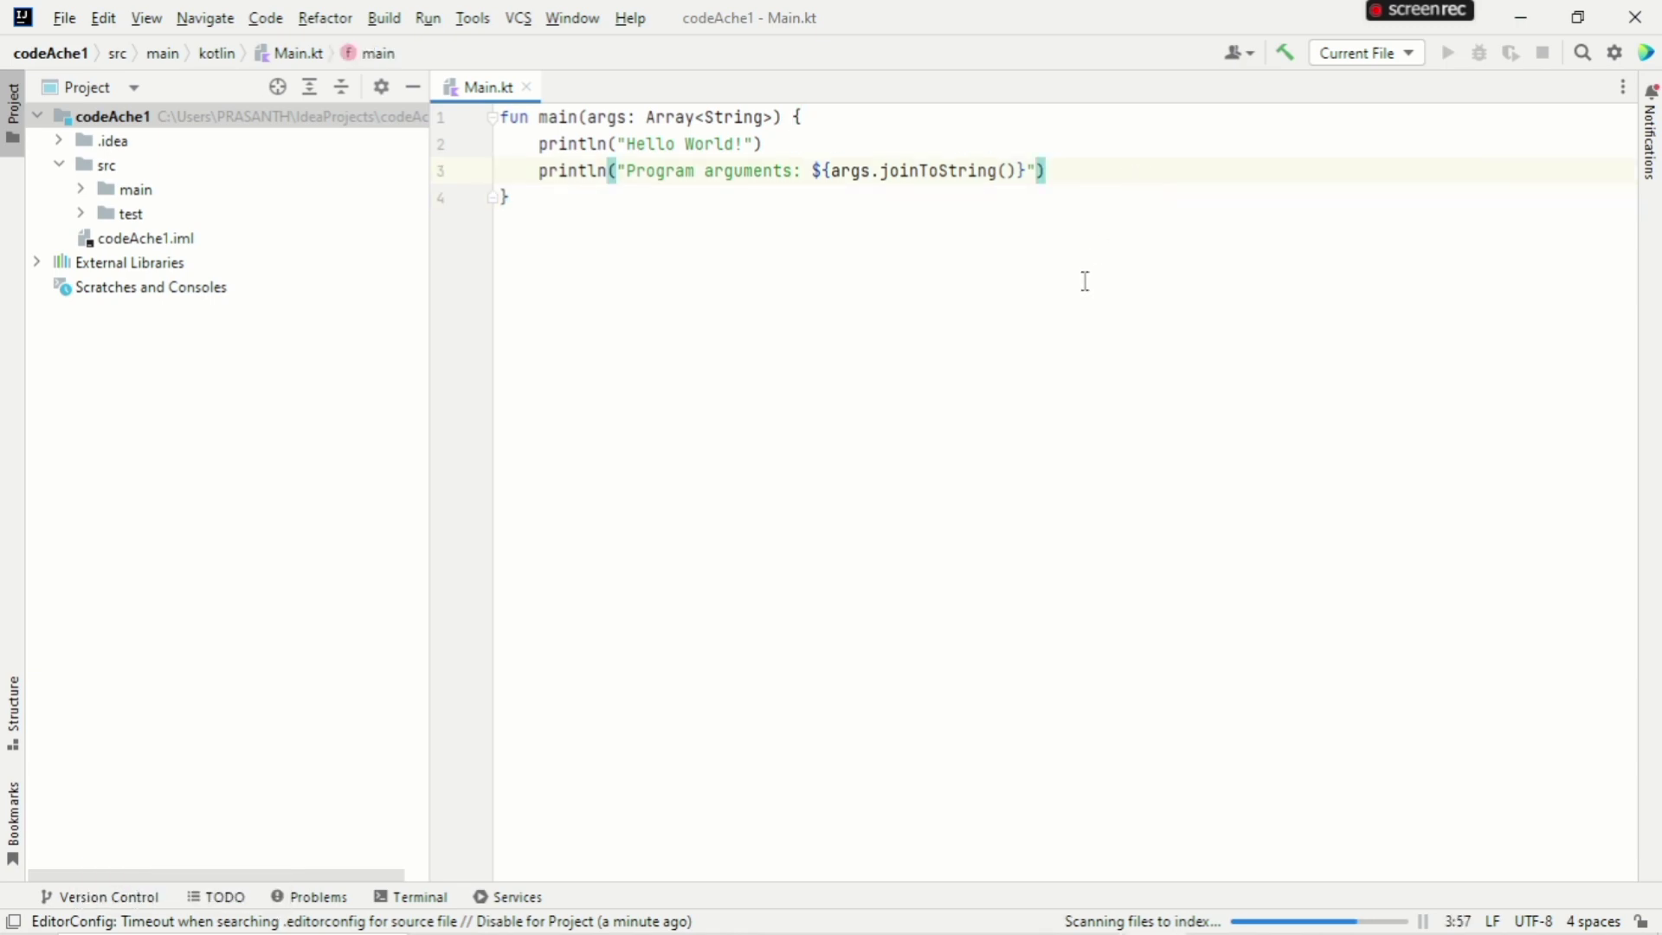